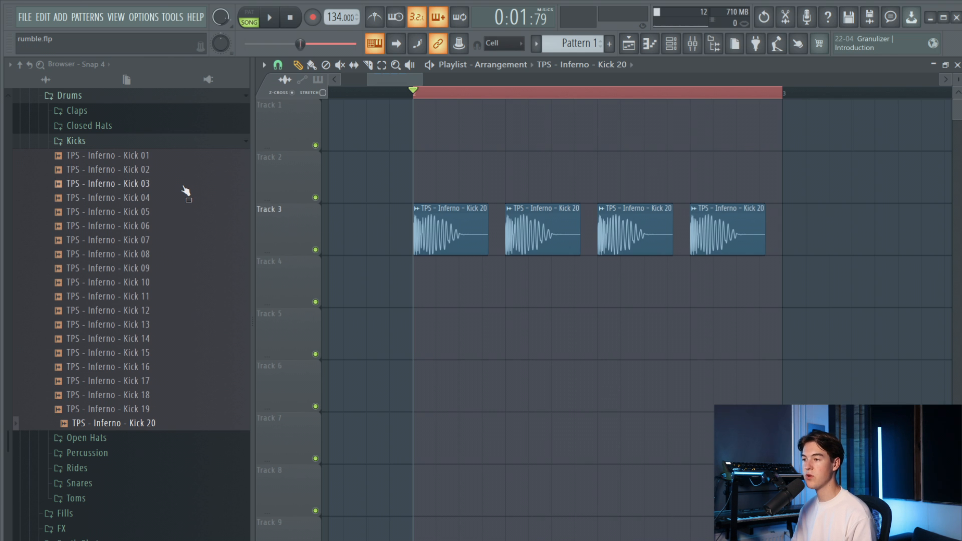
# Audition several samples in the Kicks folder, ending with TPS - Inferno - Kick 20.
pyautogui.click(188, 254)
pyautogui.click(183, 296)
pyautogui.click(176, 380)
pyautogui.click(177, 395)
pyautogui.click(178, 424)
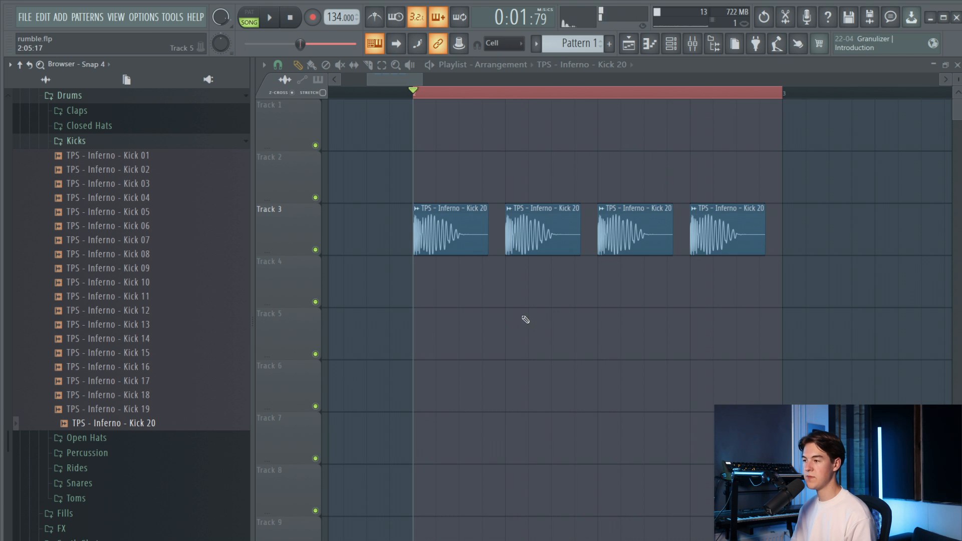
# Play the loop of four Kick 20 clips in the playlist twice to hear the basic kick pattern.
pyautogui.press('space')
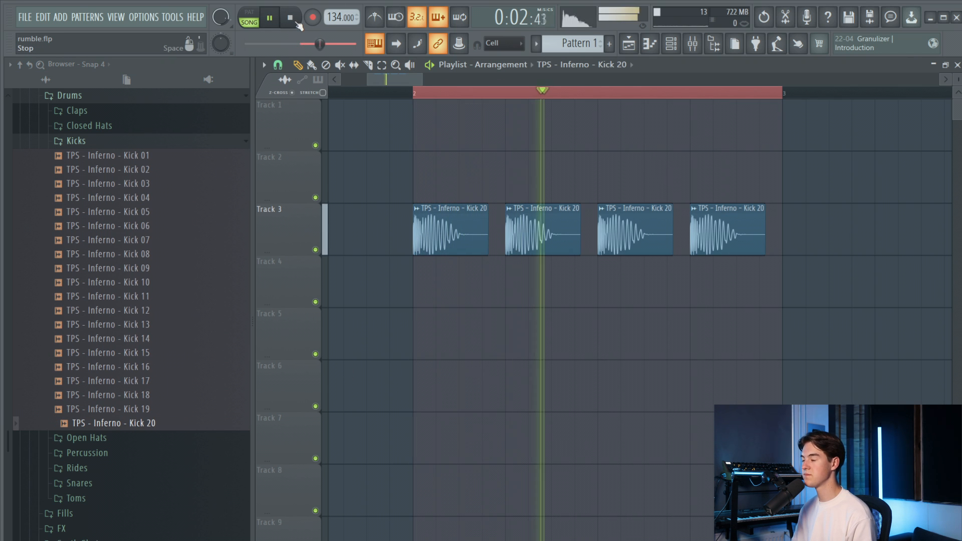
pyautogui.click(296, 23)
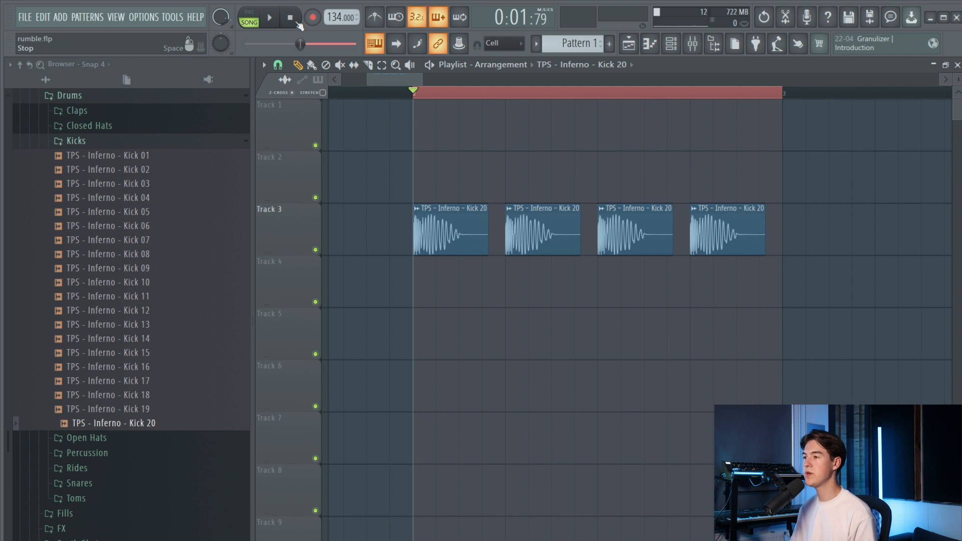
pyautogui.click(270, 18)
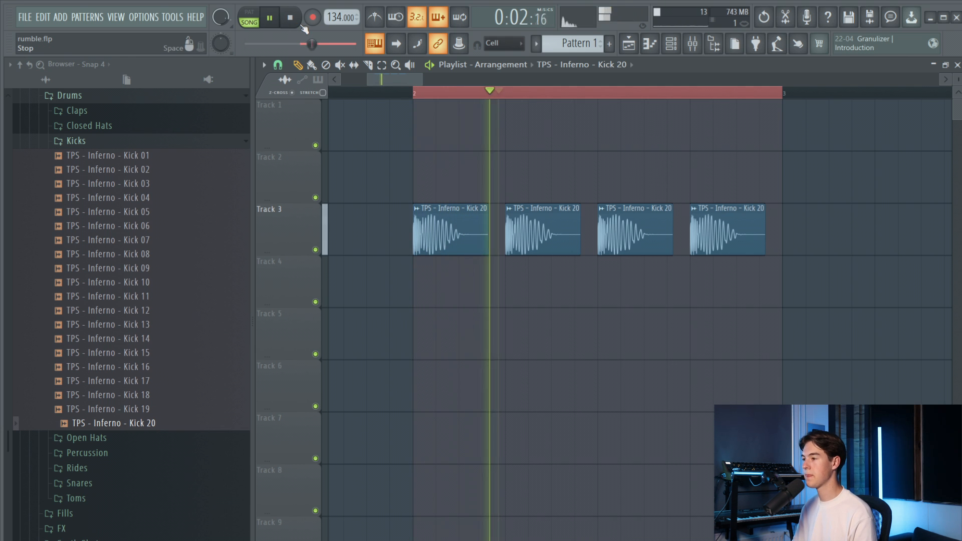
pyautogui.click(297, 22)
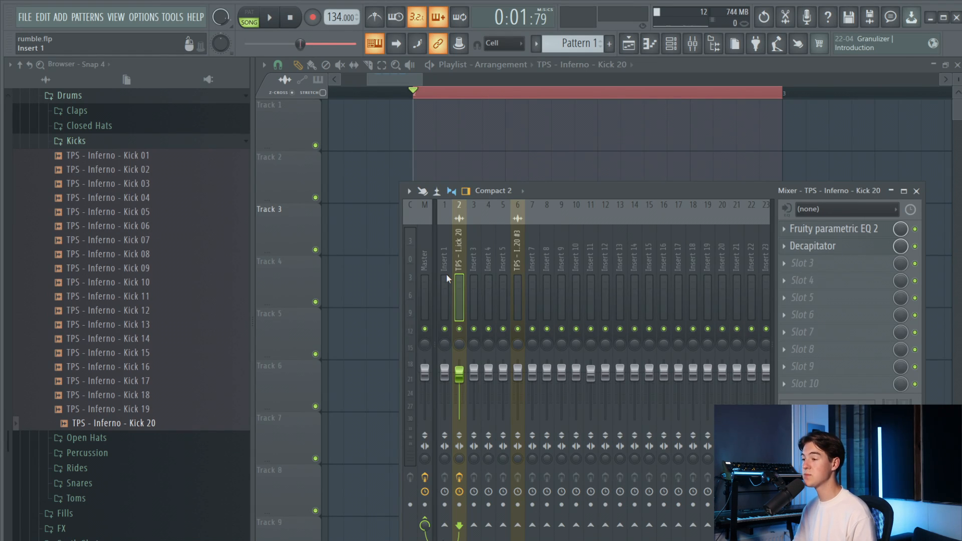
# Play the loop through the kick's mixer track and route that track to Insert 3.
pyautogui.click(473, 273)
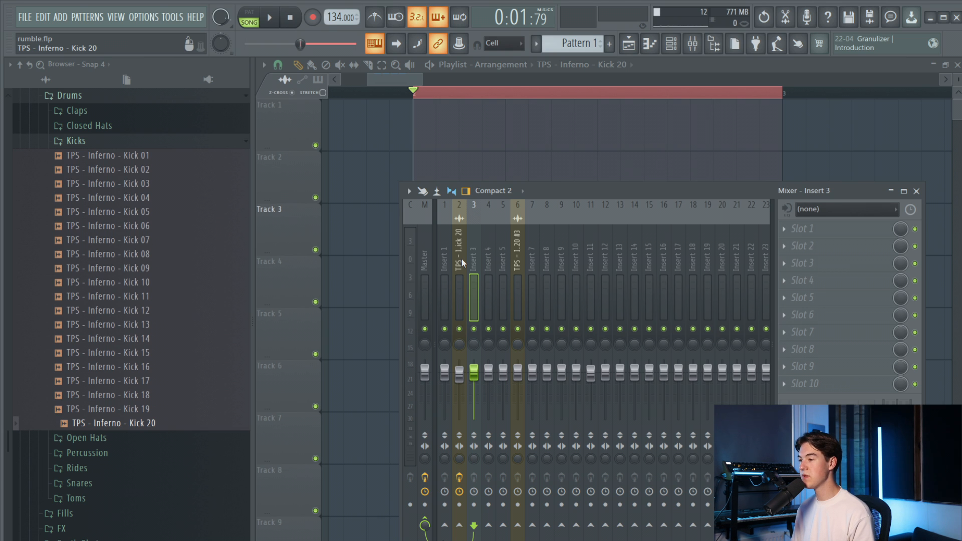
pyautogui.click(462, 263)
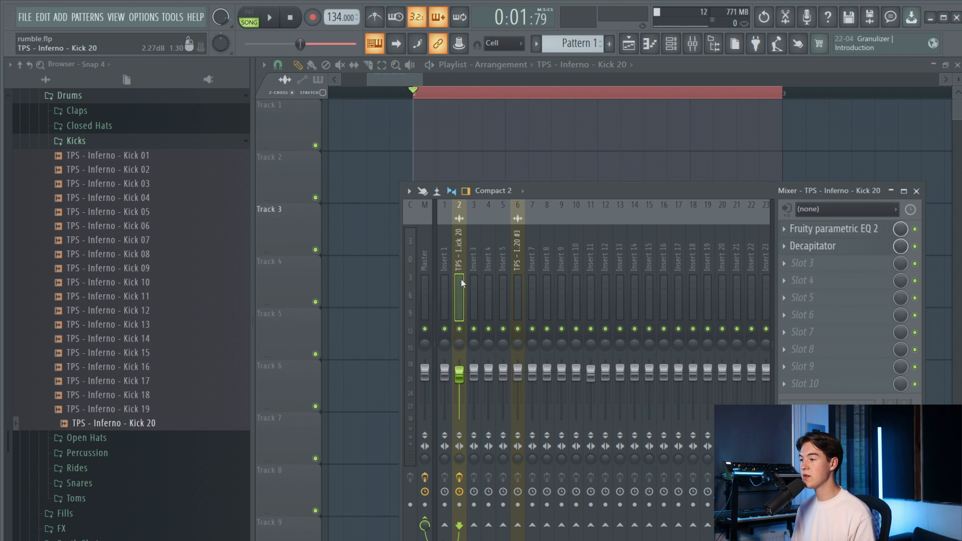
pyautogui.press('space')
pyautogui.press('space')
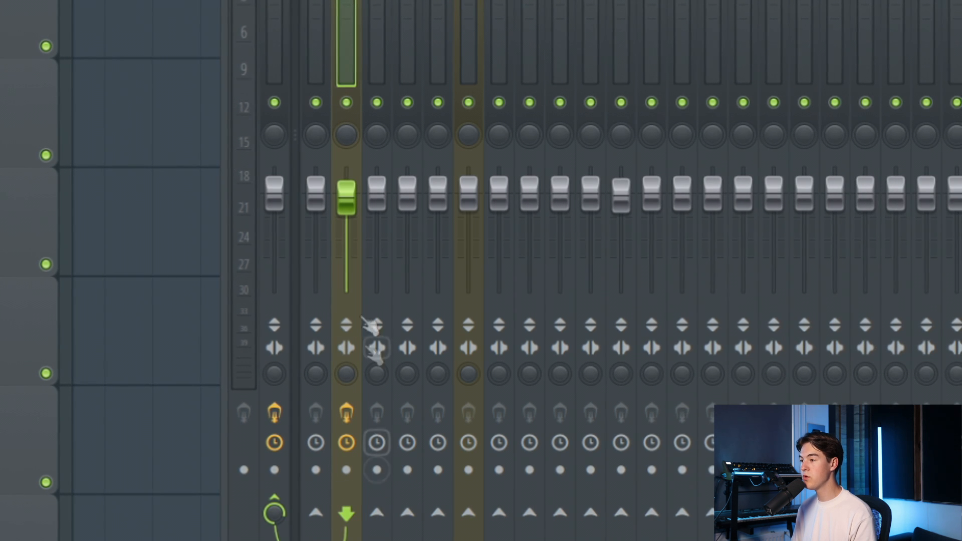
pyautogui.click(379, 513)
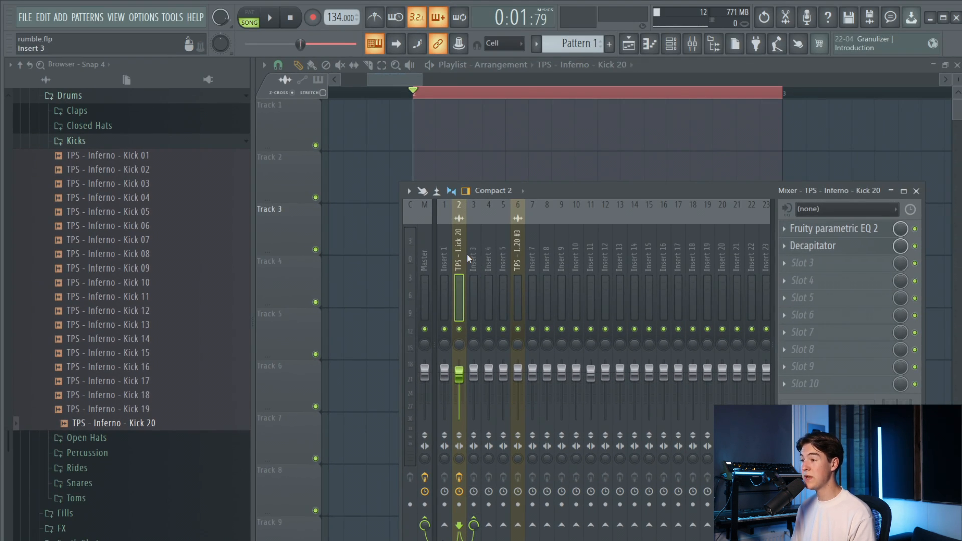
# Play the loop to check the kick signal on Insert 3, and rename that mixer track RUMBLE with a blue colour.
pyautogui.click(467, 254)
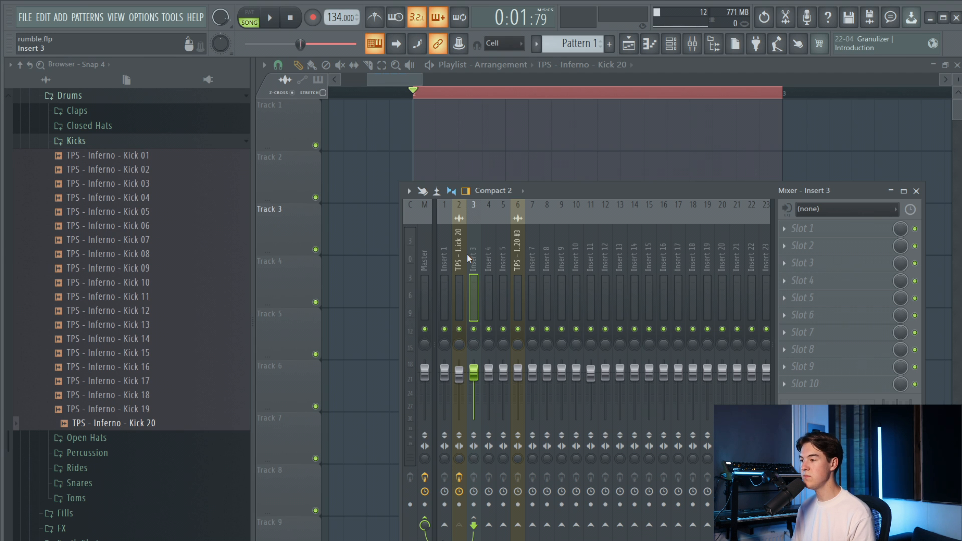
pyautogui.press('space')
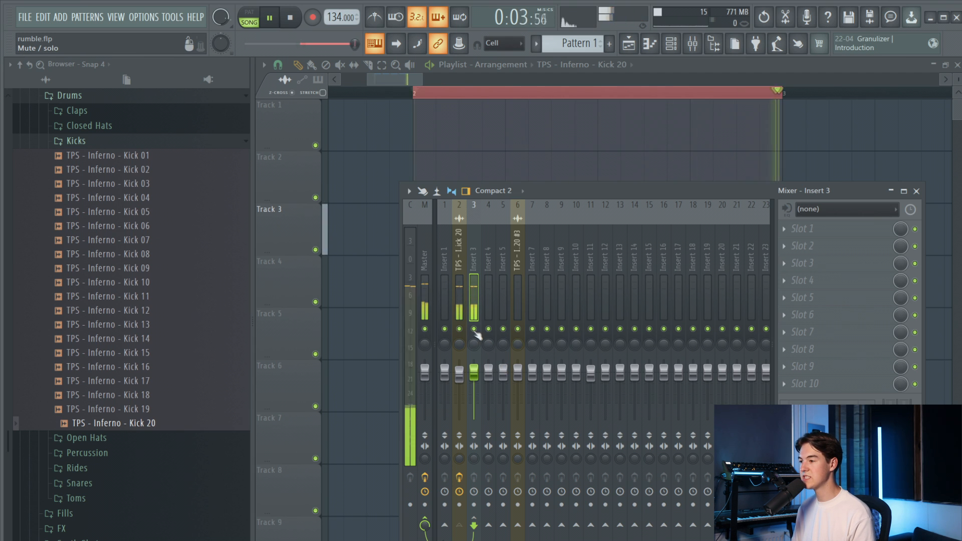
pyautogui.press('space')
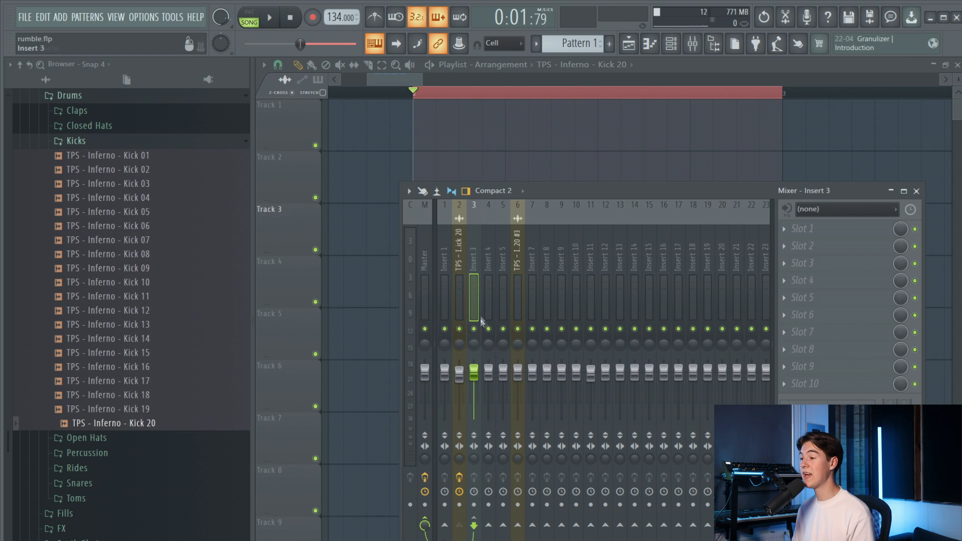
pyautogui.press('space')
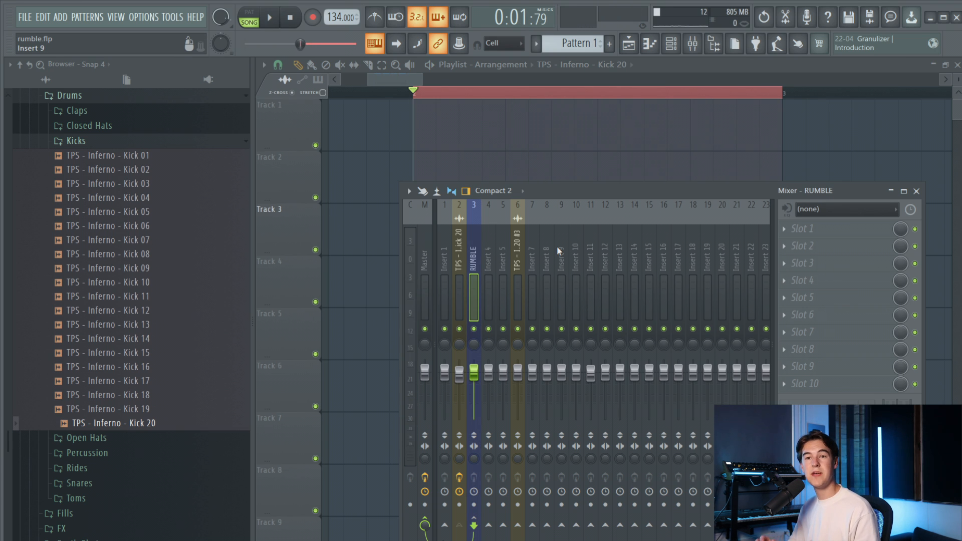
# Load Fruity Reeverb 2 in the RUMBLE track's first effect slot, with dry at 0% and wet at 100%.
pyautogui.click(812, 232)
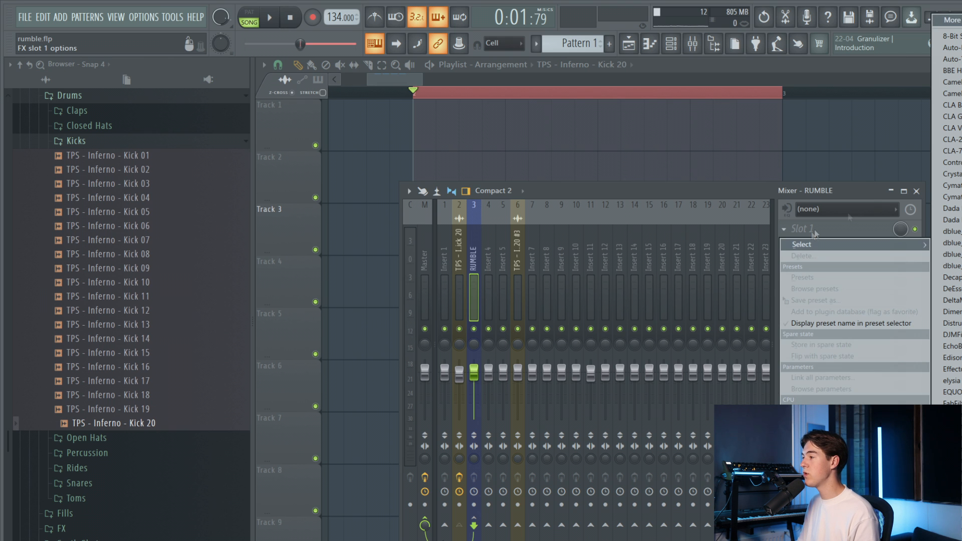
pyautogui.click(953, 201)
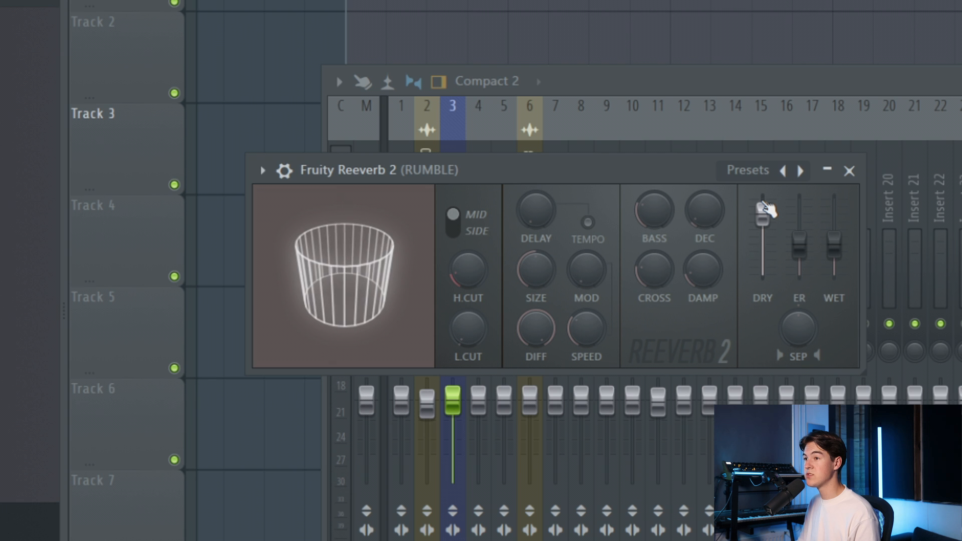
pyautogui.moveTo(764, 211); pyautogui.dragTo(762, 274)
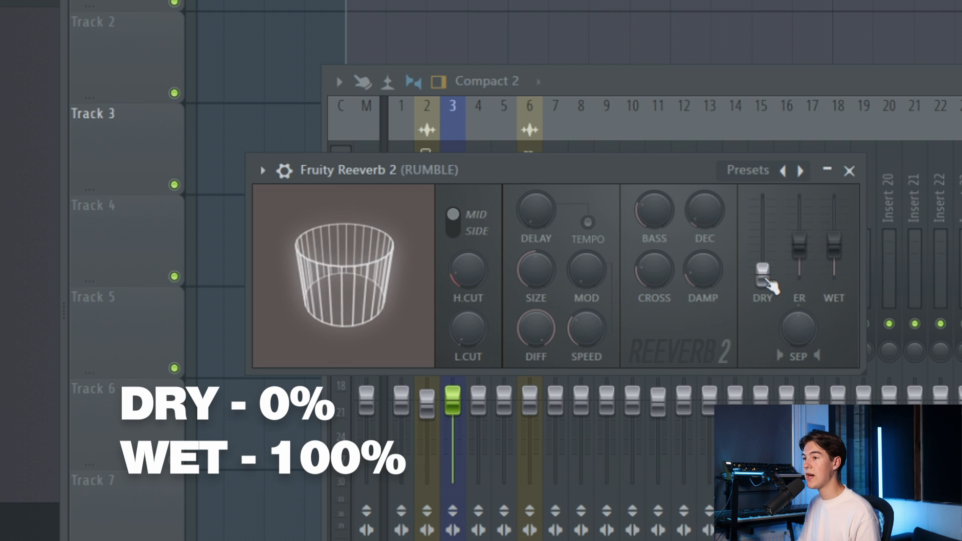
pyautogui.moveTo(834, 245); pyautogui.dragTo(834, 205)
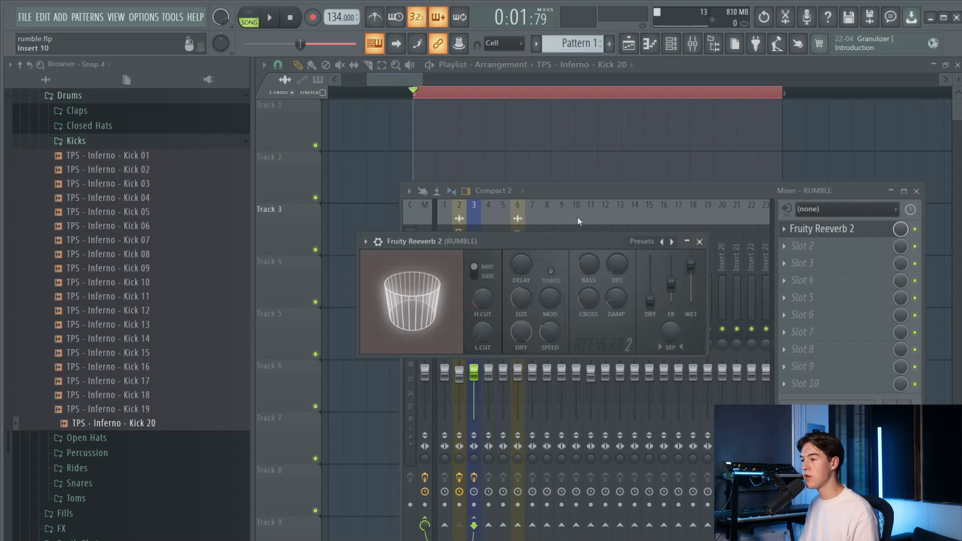
# Disconnect the kick track from the master and listen to the reverberated RUMBLE track on its own.
pyautogui.click(503, 225)
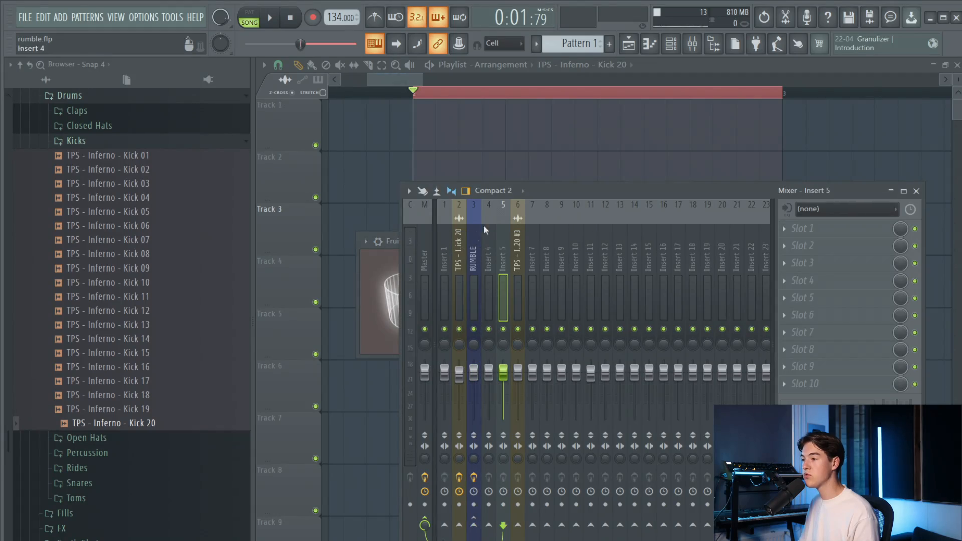
pyautogui.click(462, 243)
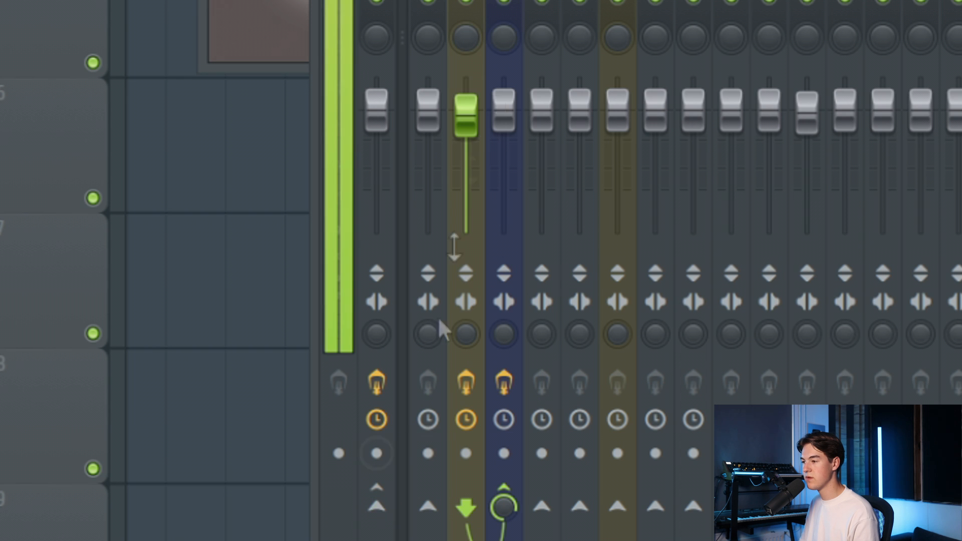
pyautogui.click(493, 15)
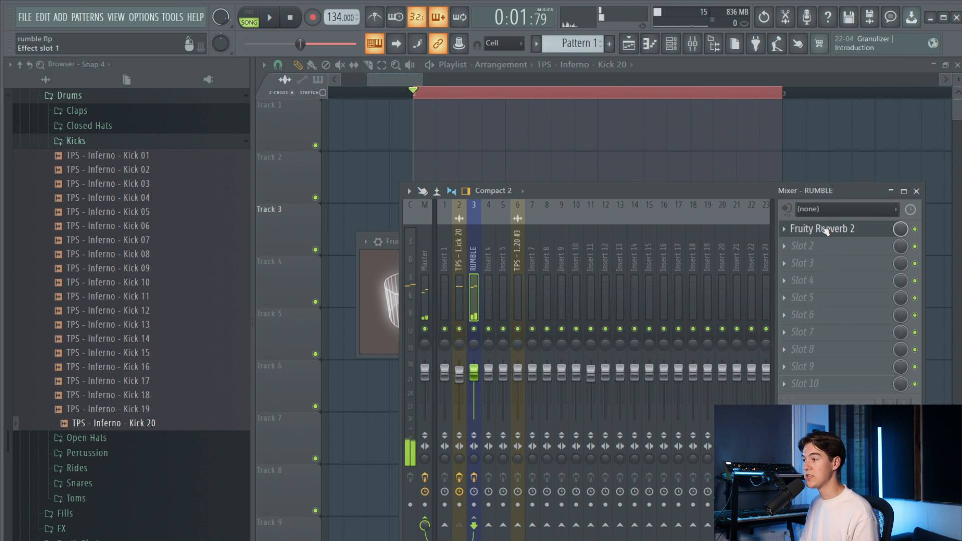
# Set the decay time of the RUMBLE track's Fruity Reeverb 2 to 1.7 sec and audition the loop.
pyautogui.click(821, 231)
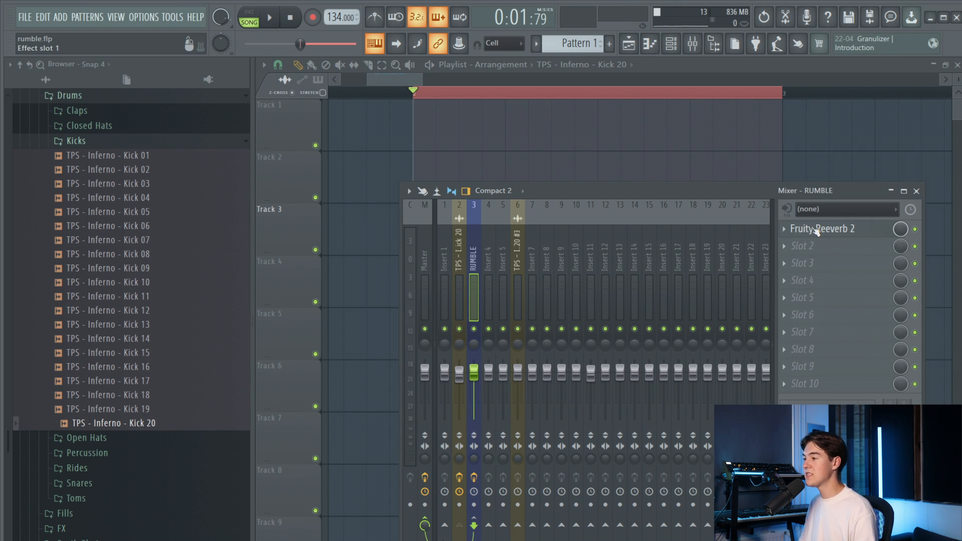
pyautogui.click(817, 231)
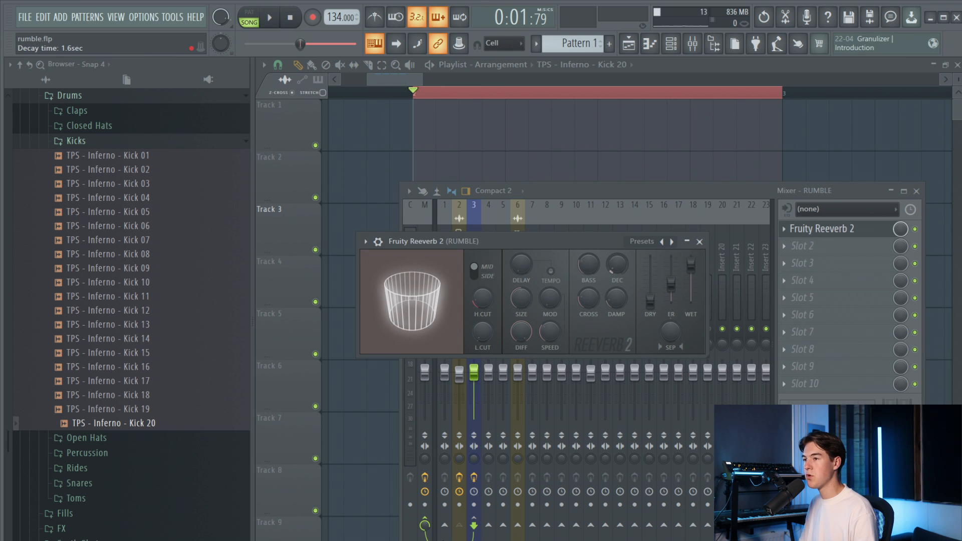
pyautogui.moveTo(616, 264); pyautogui.dragTo(617, 261)
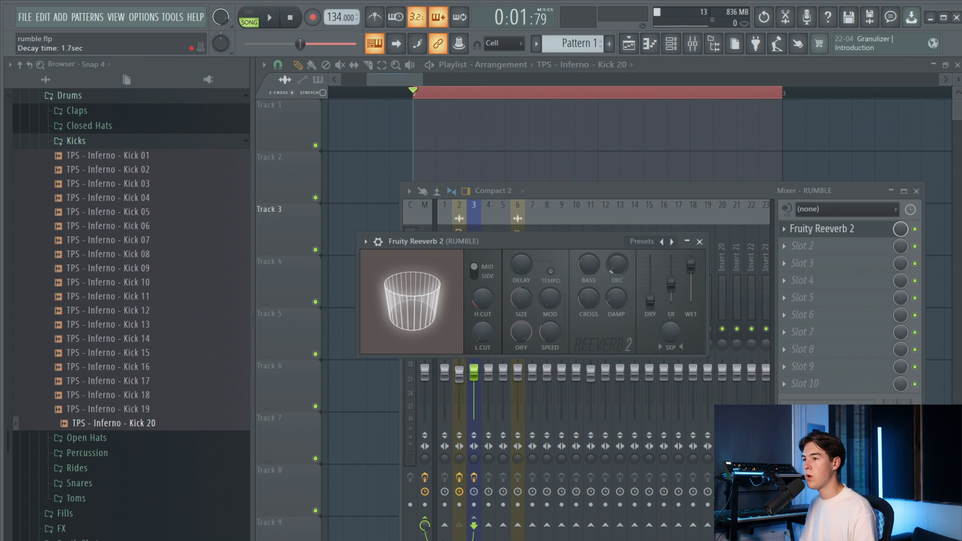
pyautogui.press('space')
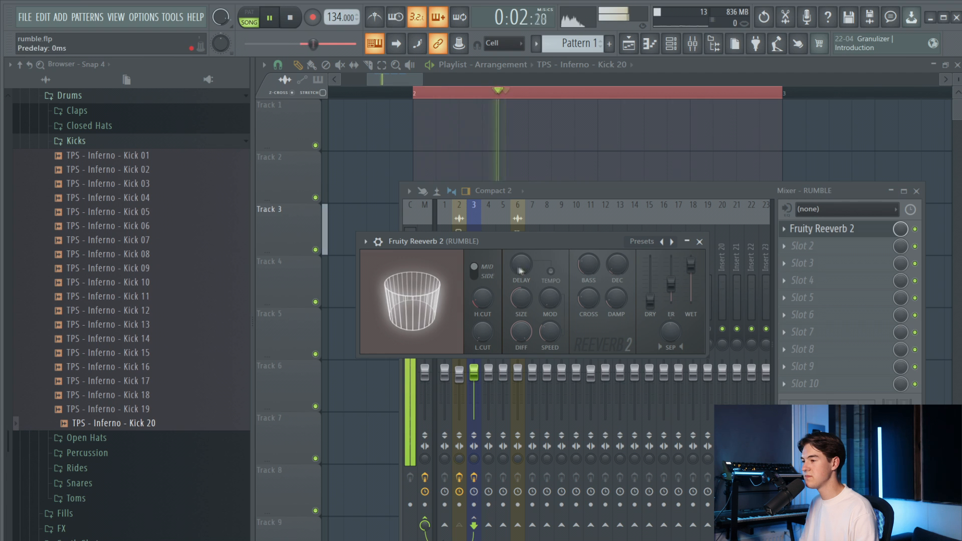
pyautogui.press('space')
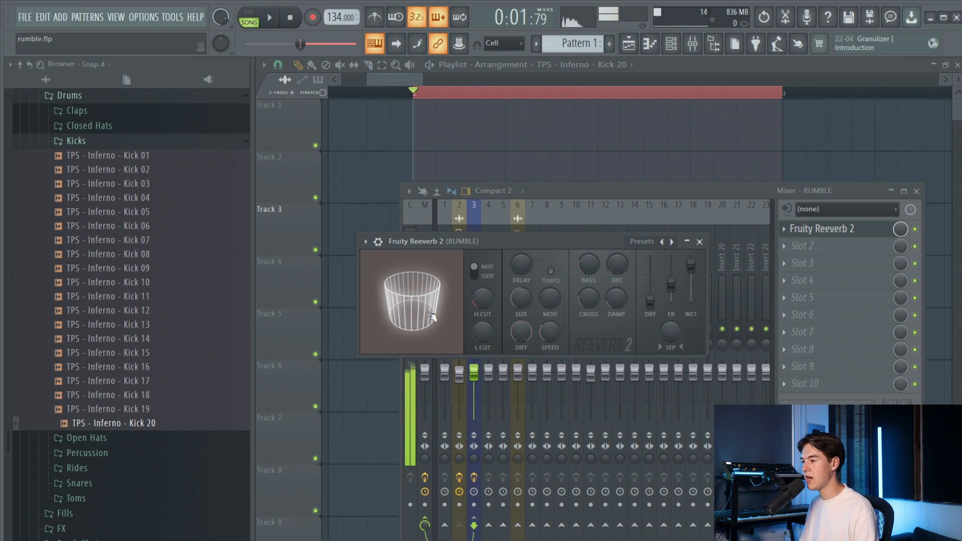
# Set the reverb's room size to 65 and play the loop to hear the change.
pyautogui.moveTo(521, 298); pyautogui.dragTo(521, 293)
pyautogui.moveTo(521, 331); pyautogui.dragTo(521, 336)
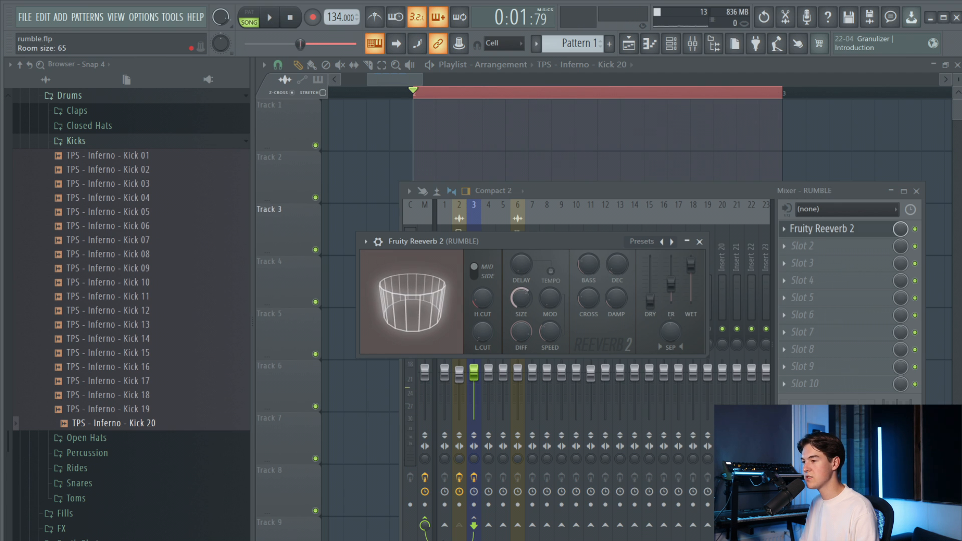
pyautogui.press('space')
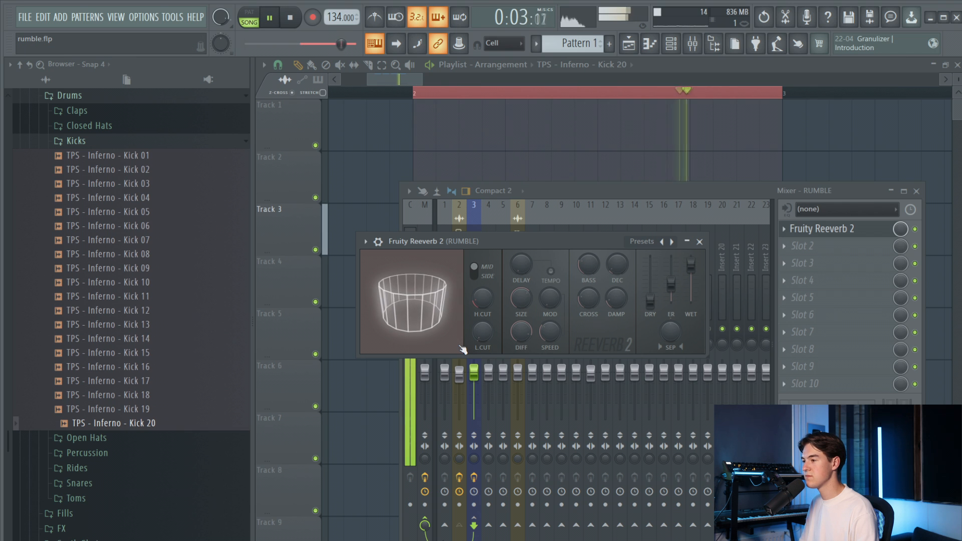
pyautogui.click(292, 19)
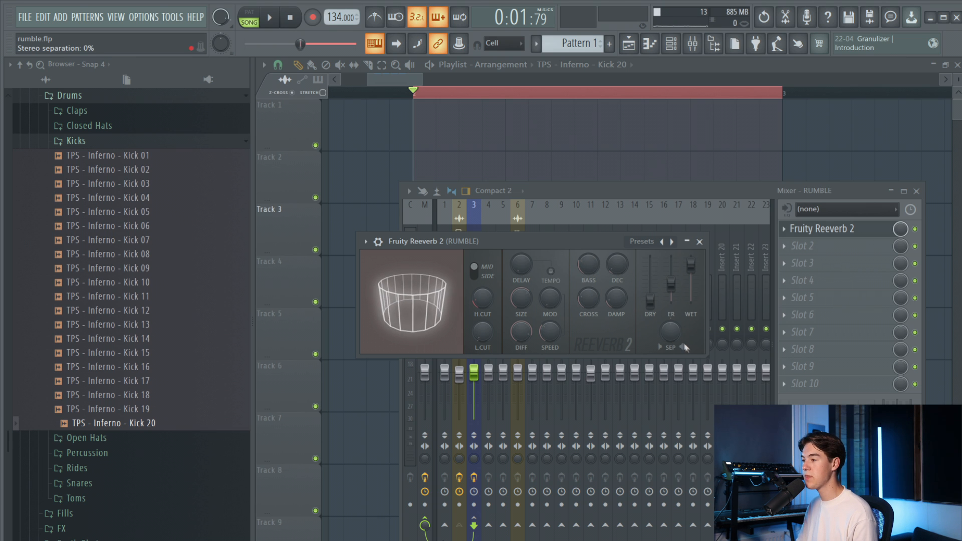
# Adjust the reverb's stereo separation slightly and listen to the loop with the low cut off.
pyautogui.moveTo(681, 331); pyautogui.dragTo(676, 327)
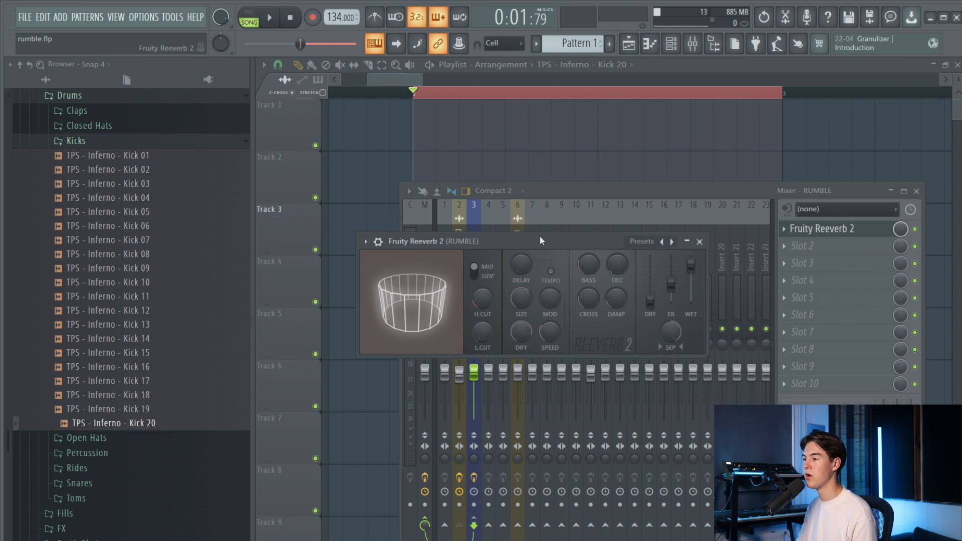
pyautogui.press('space')
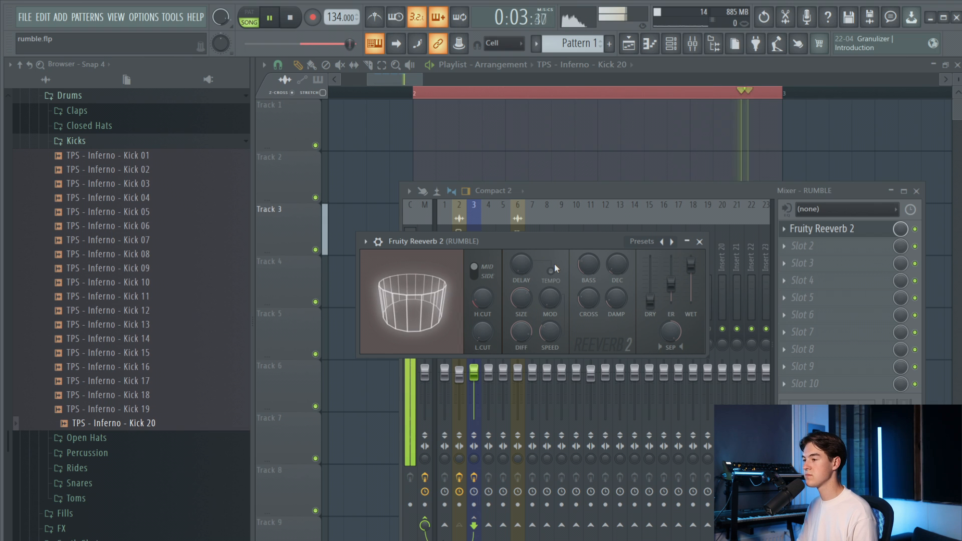
pyautogui.moveTo(489, 334); pyautogui.dragTo(489, 338)
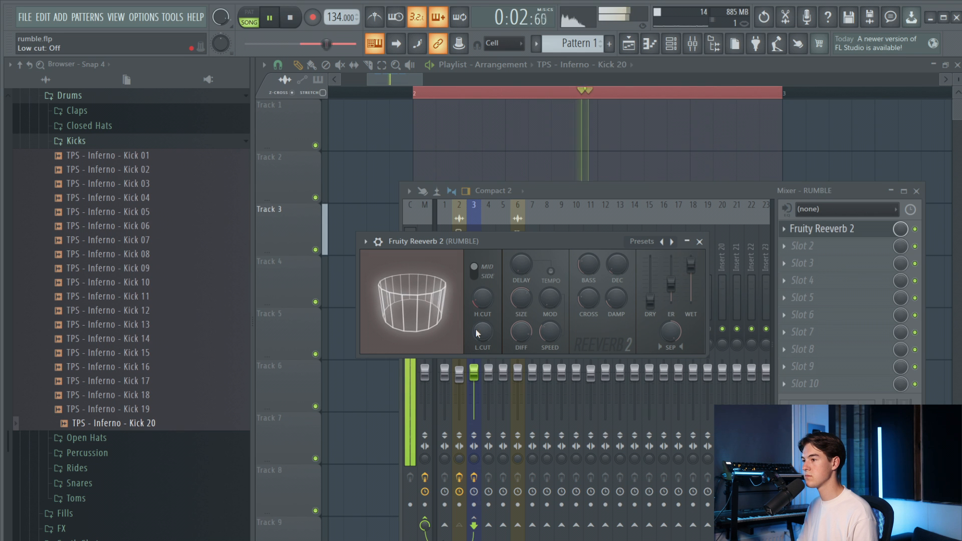
pyautogui.click(285, 16)
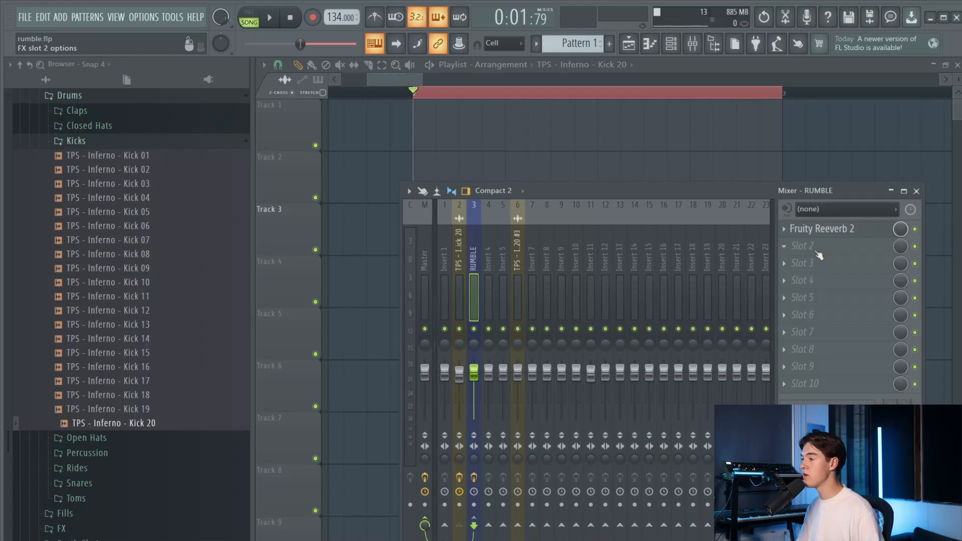
# Load CamelCrusher in the RUMBLE track's second effect slot and reposition its window over the mixer.
pyautogui.click(802, 246)
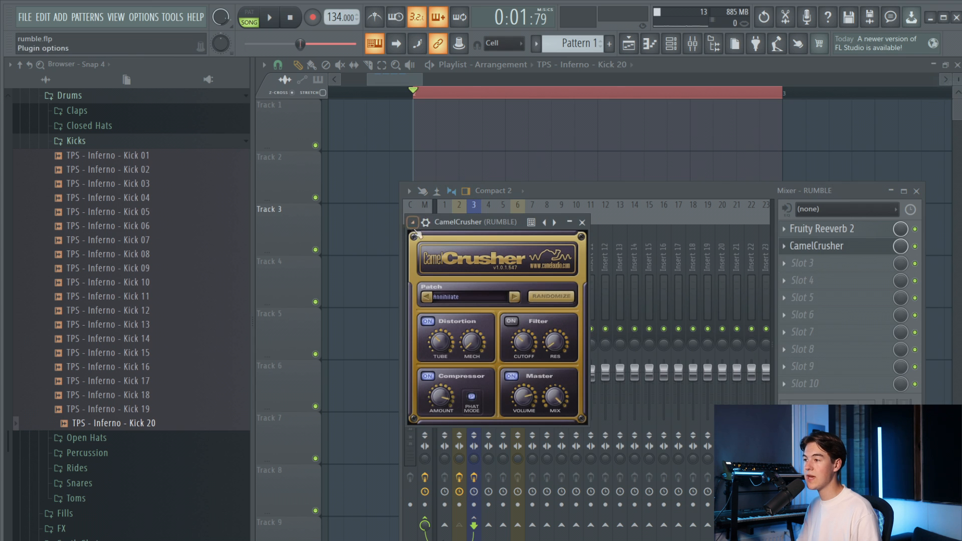
pyautogui.moveTo(460, 221); pyautogui.dragTo(403, 215)
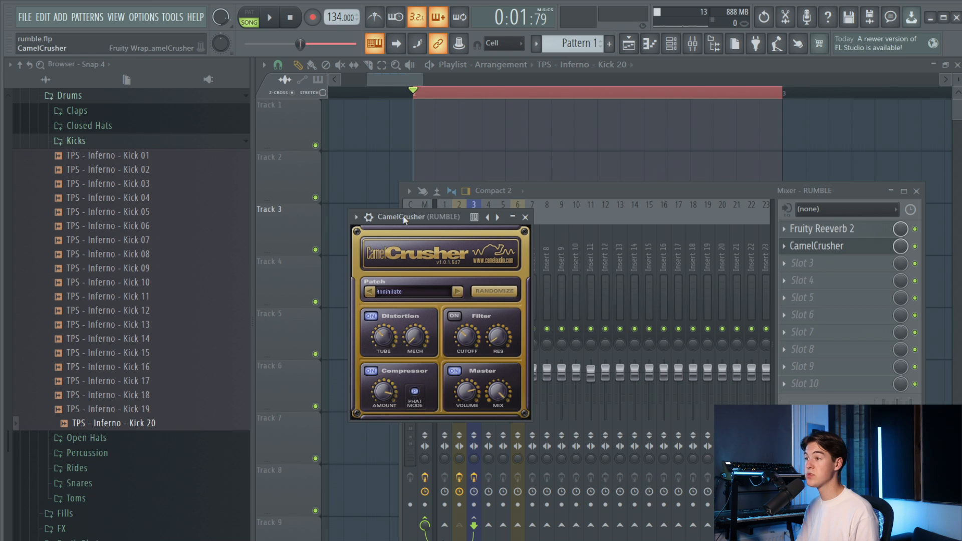
pyautogui.moveTo(403, 215); pyautogui.dragTo(441, 222)
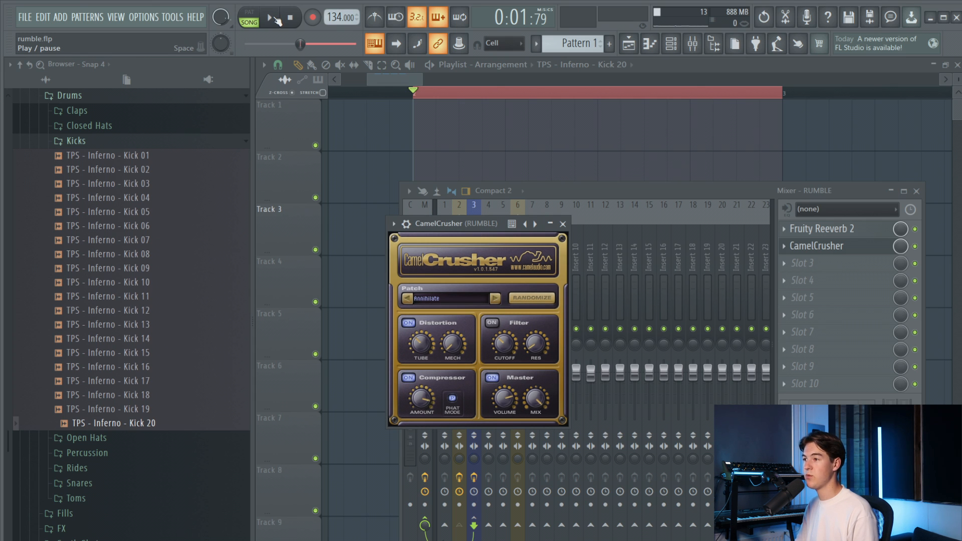
# Switch CamelCrusher on the RUMBLE track to the American Crunch patch, comparing the loop before and after, and close its window.
pyautogui.click(274, 18)
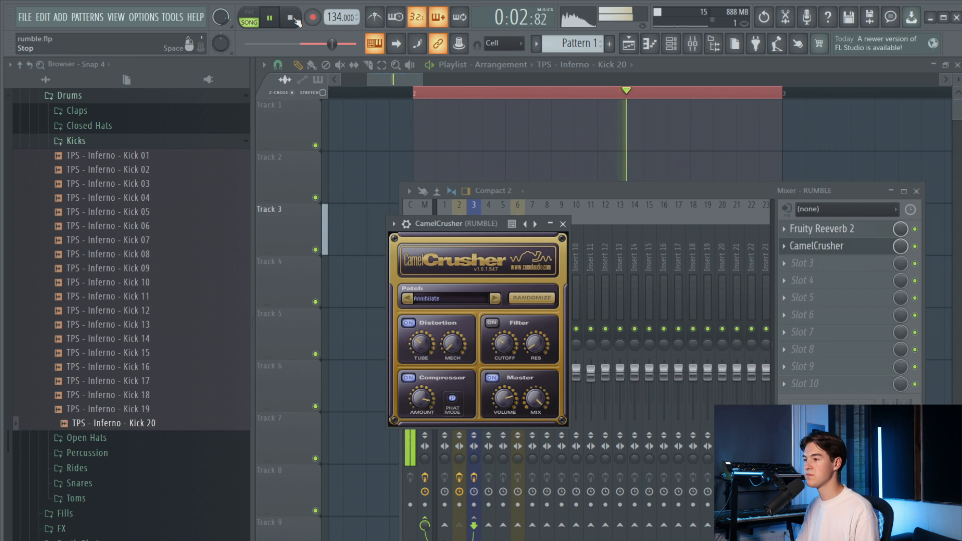
pyautogui.press('space')
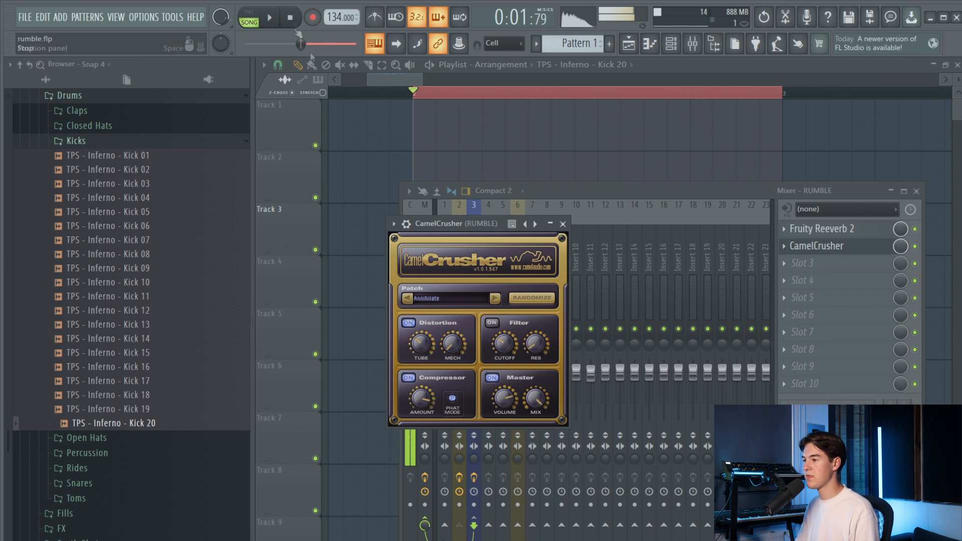
pyautogui.click(494, 299)
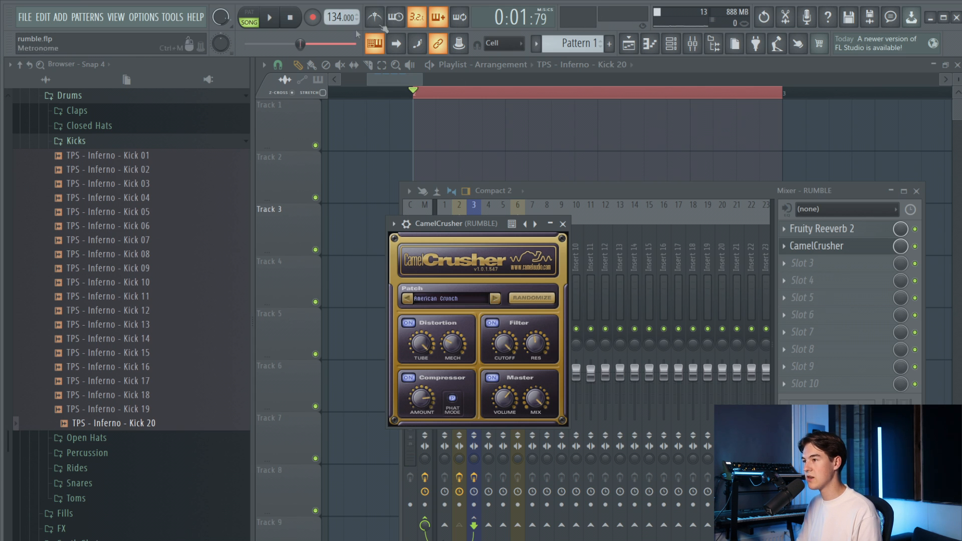
pyautogui.click(269, 19)
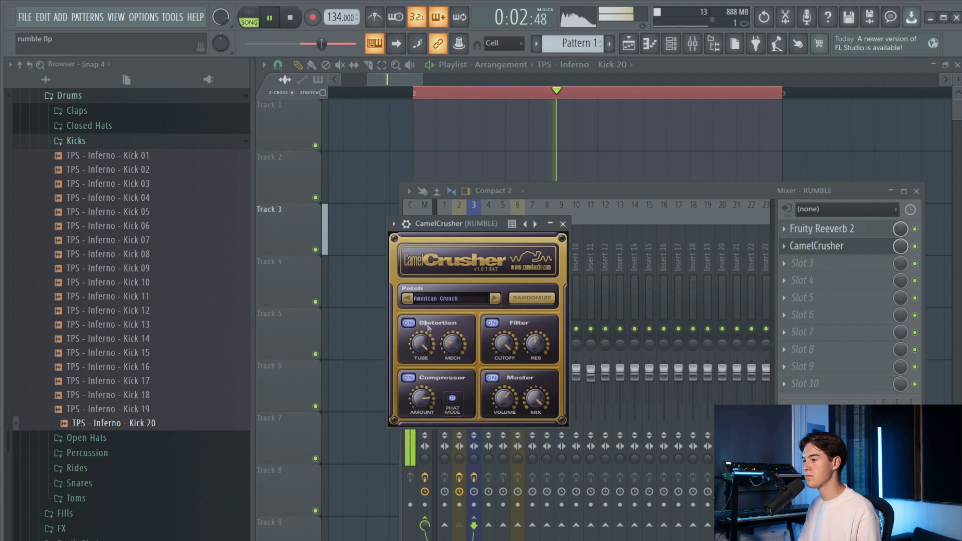
pyautogui.click(495, 299)
pyautogui.click(291, 18)
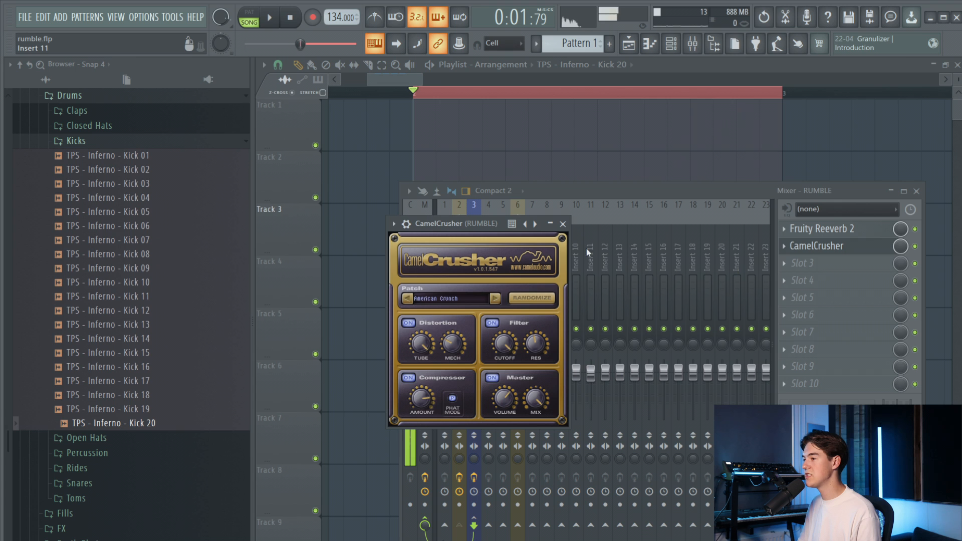
pyautogui.click(563, 224)
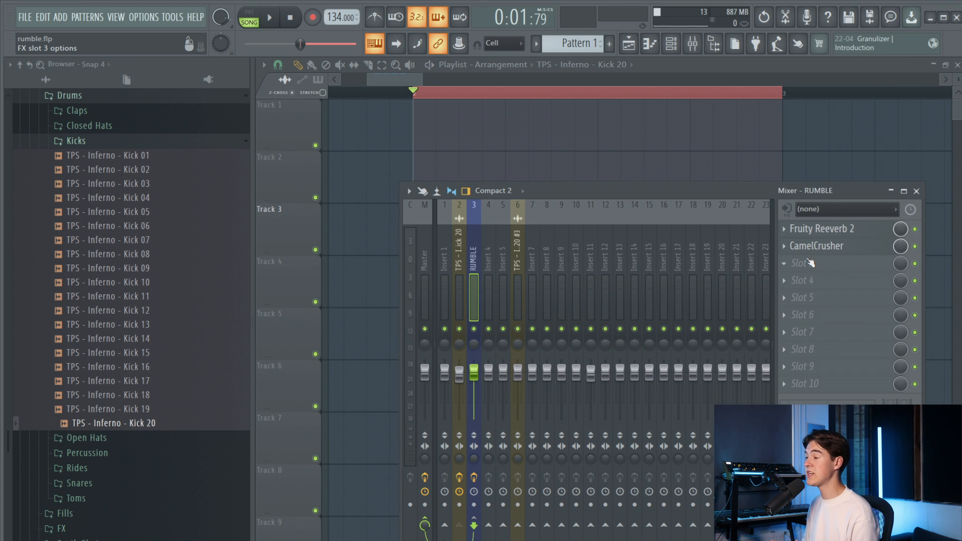
# Load Fruity parametric EQ 2 in the RUMBLE track's third effect slot and make band 7 a low pass at about 263 Hz.
pyautogui.click(796, 266)
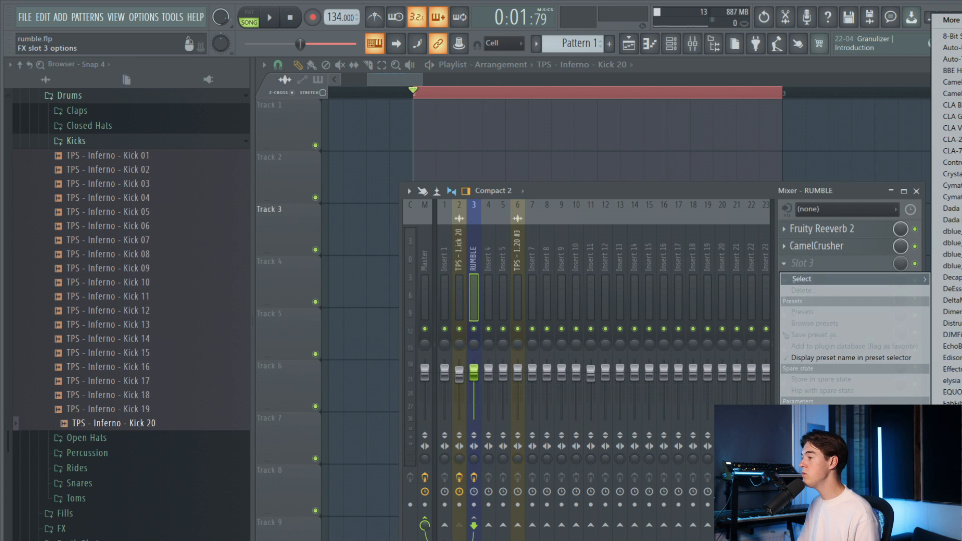
pyautogui.click(948, 449)
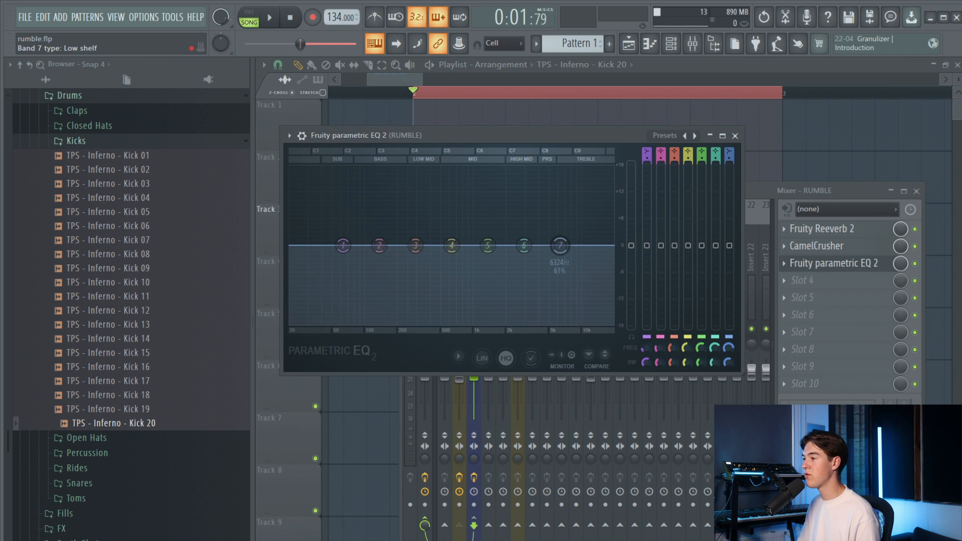
pyautogui.scroll(-6, 556, 253)
pyautogui.moveTo(560, 252); pyautogui.dragTo(413, 250)
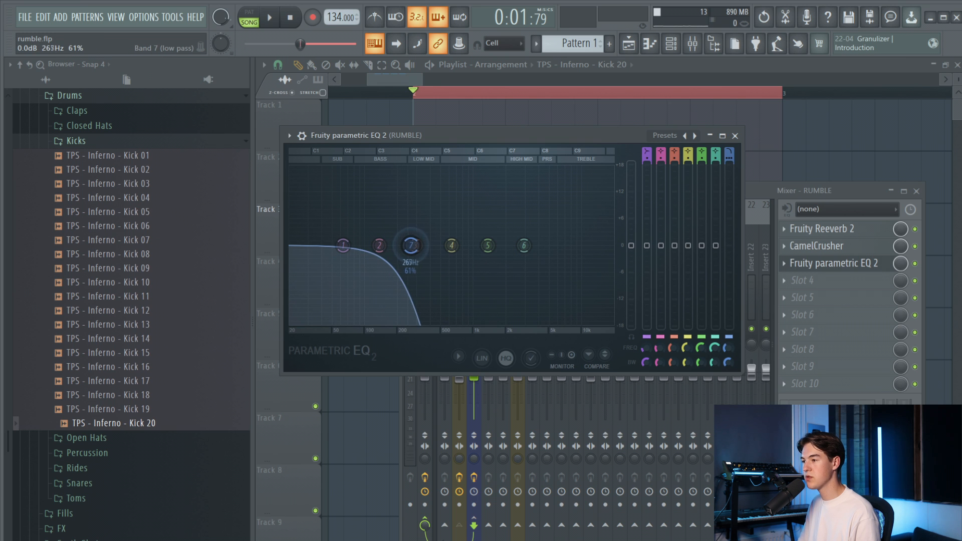
# Lower the EQ's band 7 low-pass frequency to about 204 Hz while the loop plays, and close the EQ window.
pyautogui.press('space')
pyautogui.moveTo(408, 247); pyautogui.dragTo(398, 245)
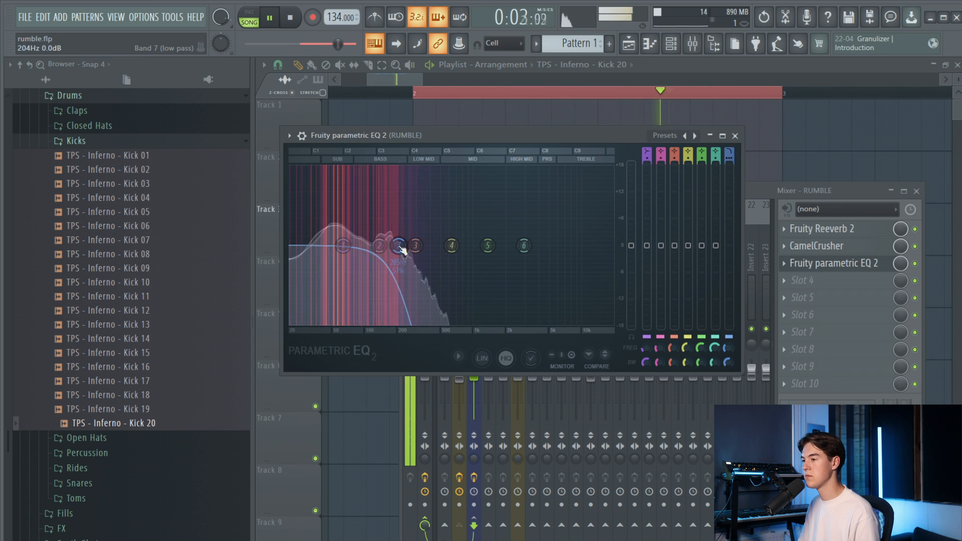
pyautogui.click(292, 20)
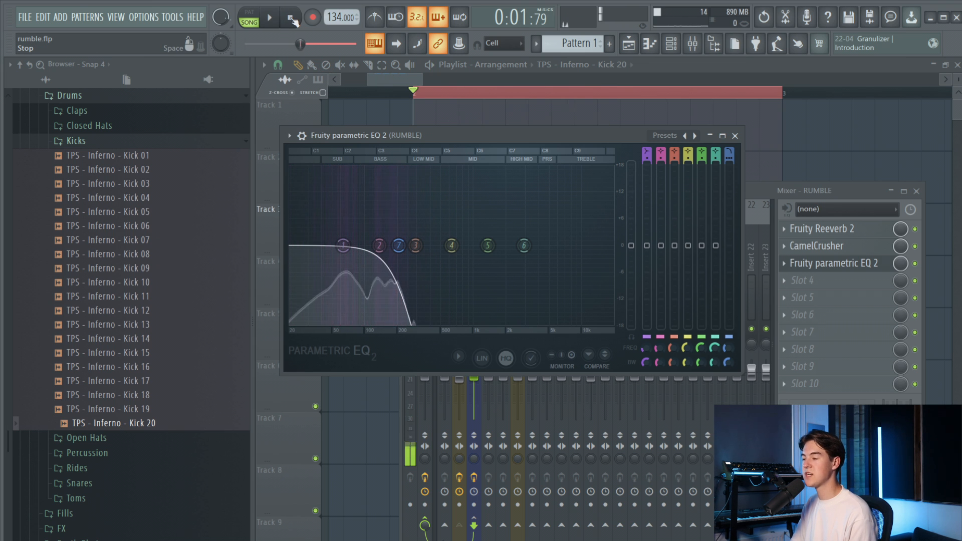
pyautogui.click(736, 136)
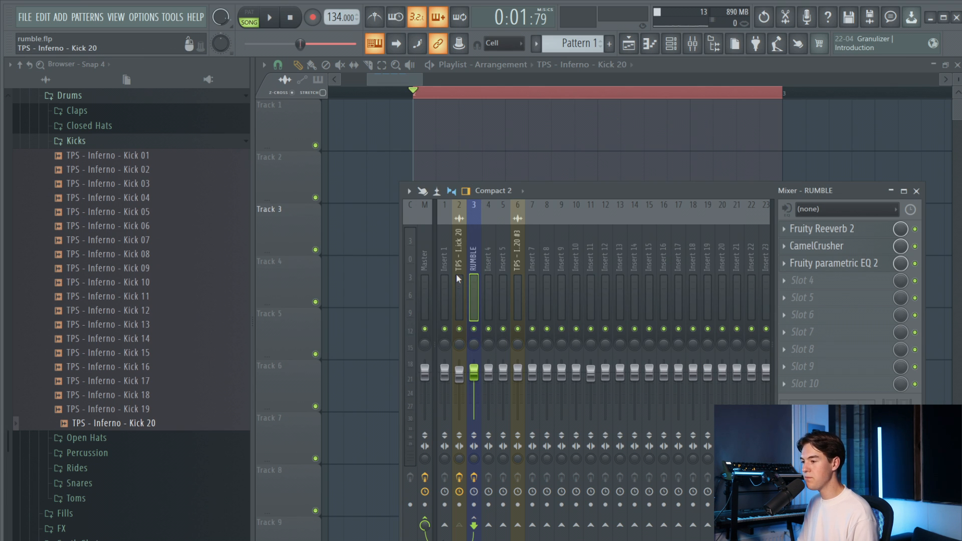
# Audition the kick and rumble together with the kick track sent to the Master, and reselect the RUMBLE track.
pyautogui.click(457, 275)
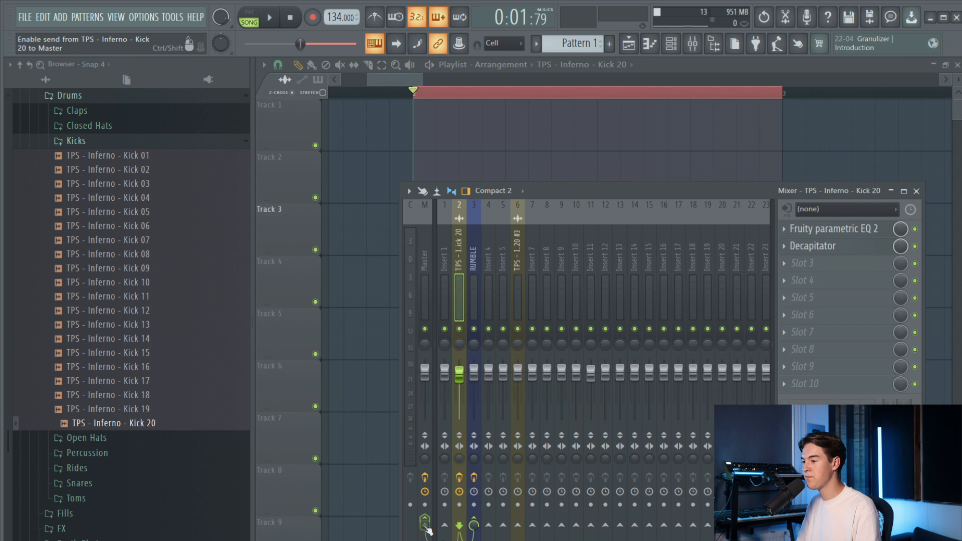
pyautogui.press('space')
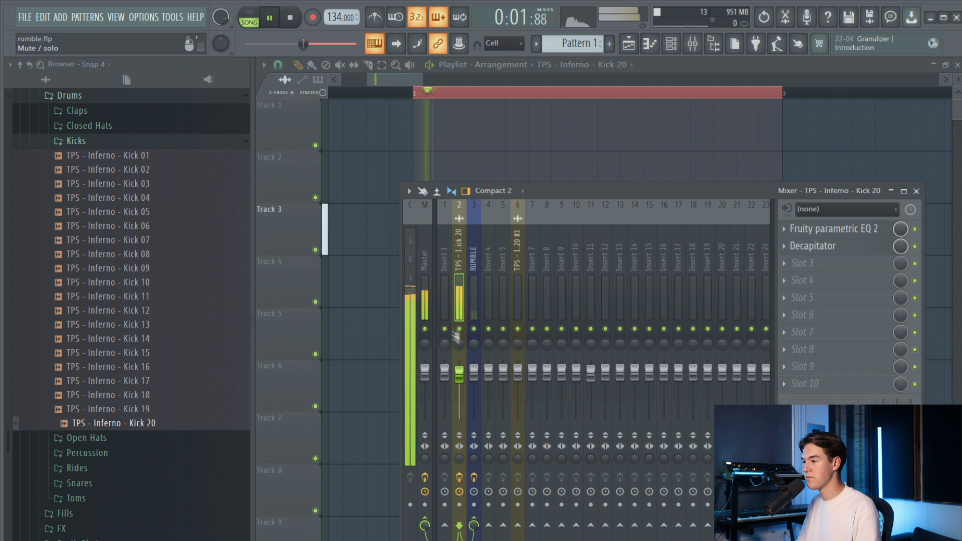
pyautogui.click(472, 268)
pyautogui.press('space')
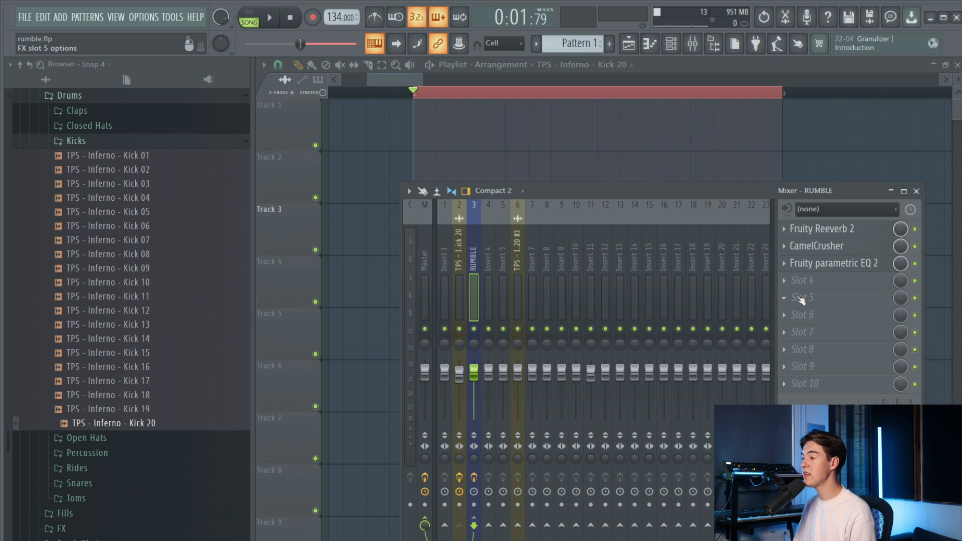
# Load Decapitator in the RUMBLE track's fifth effect slot and set its drive to about 4.3.
pyautogui.click(800, 298)
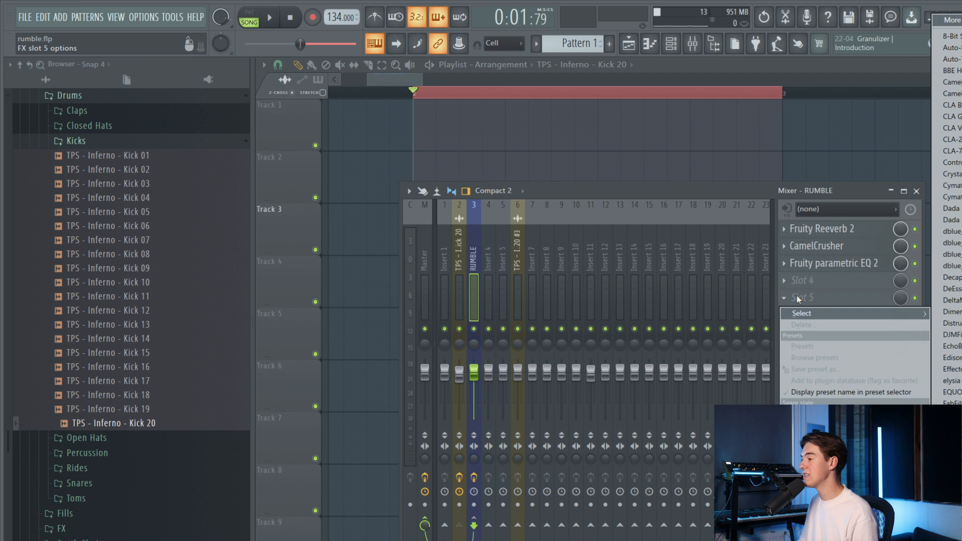
pyautogui.click(949, 277)
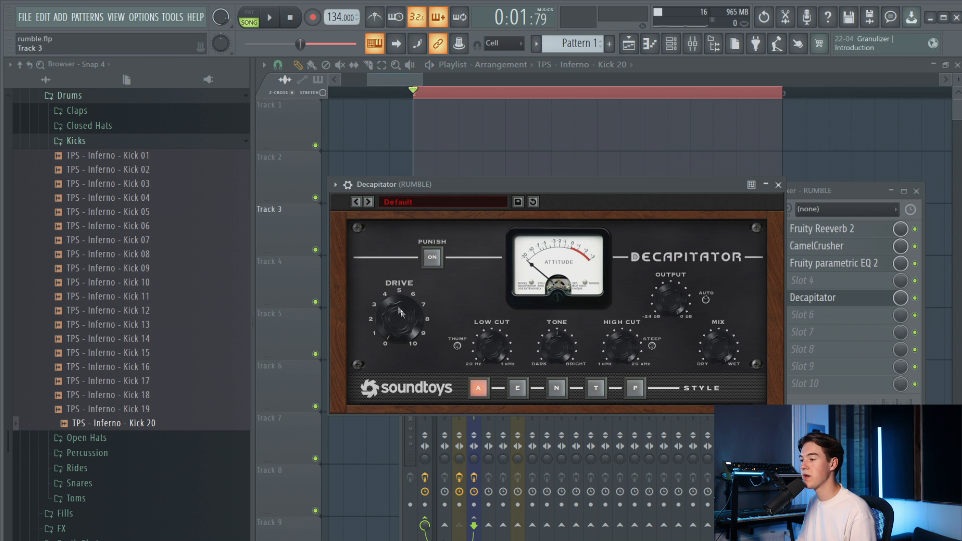
pyautogui.moveTo(413, 330); pyautogui.dragTo(414, 300)
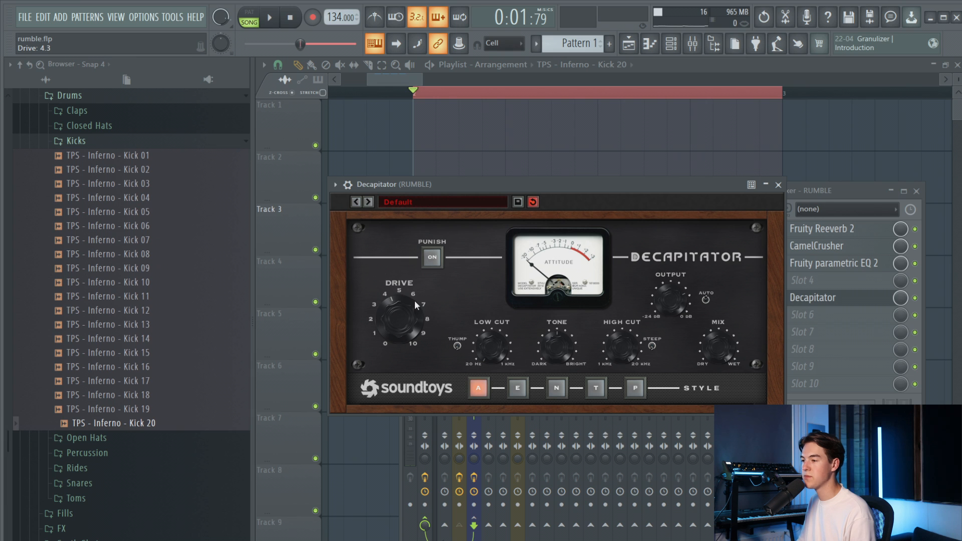
# Reduce Decapitator's drive to 3.9 and its mix to about 9% while the loop plays.
pyautogui.click(270, 19)
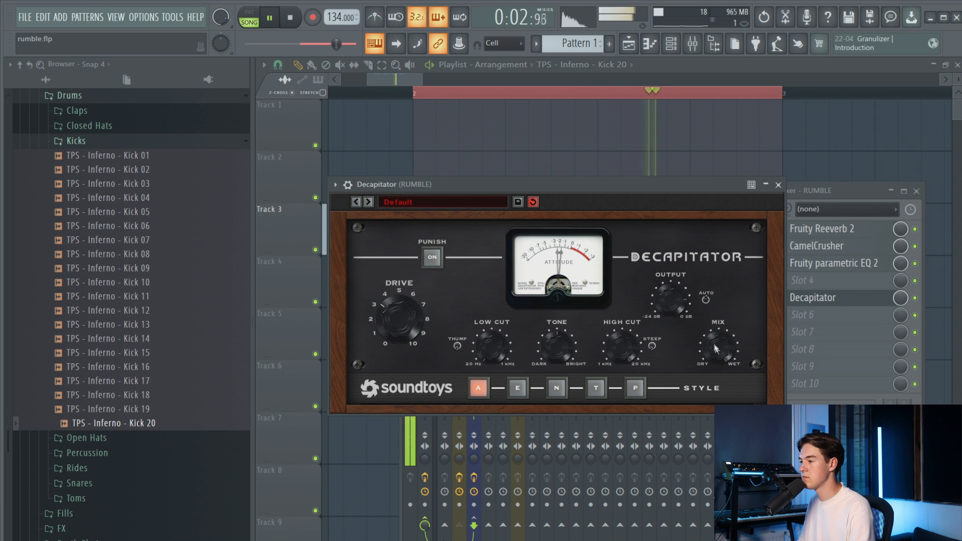
pyautogui.moveTo(405, 321)
pyautogui.mouseDown()
pyautogui.moveTo(405, 306)
pyautogui.moveTo(404, 326)
pyautogui.mouseUp()
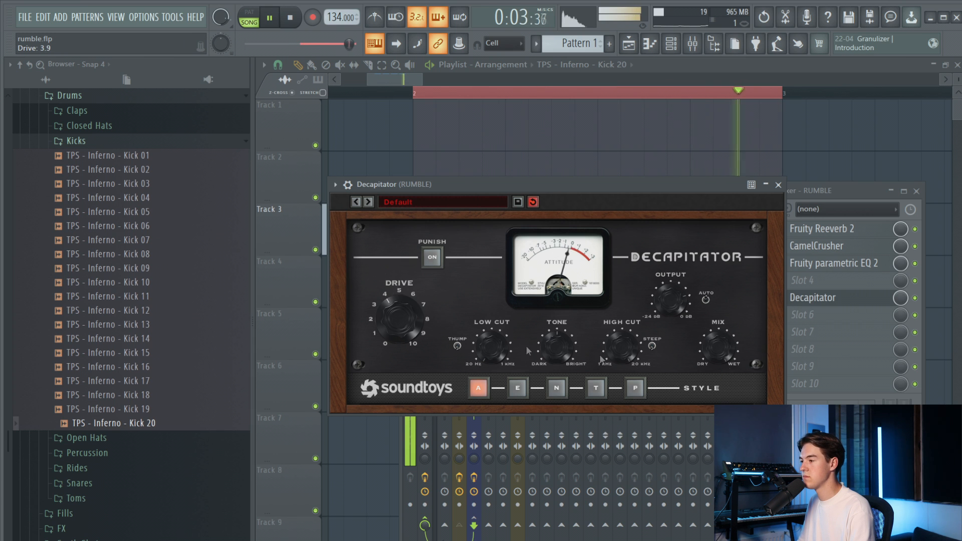
pyautogui.moveTo(727, 347); pyautogui.dragTo(723, 381)
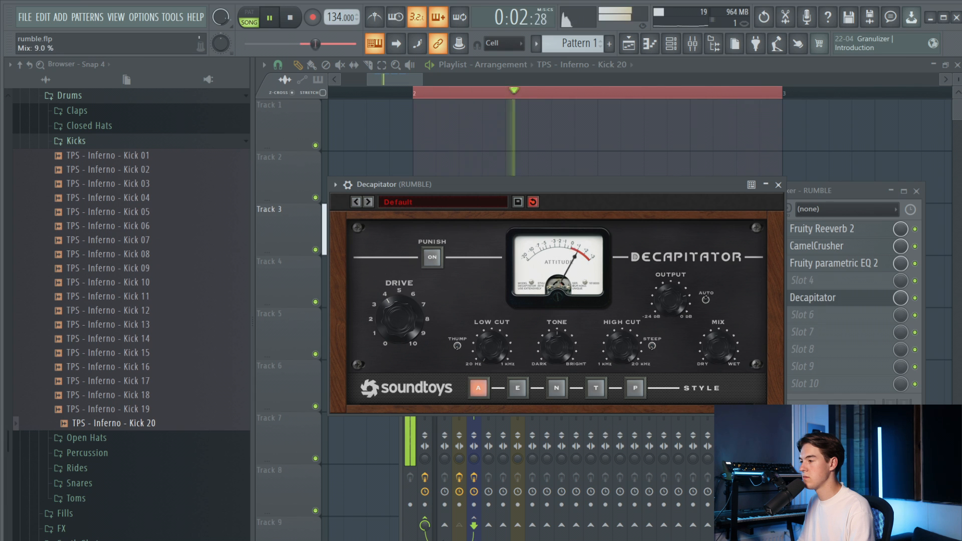
pyautogui.click(290, 18)
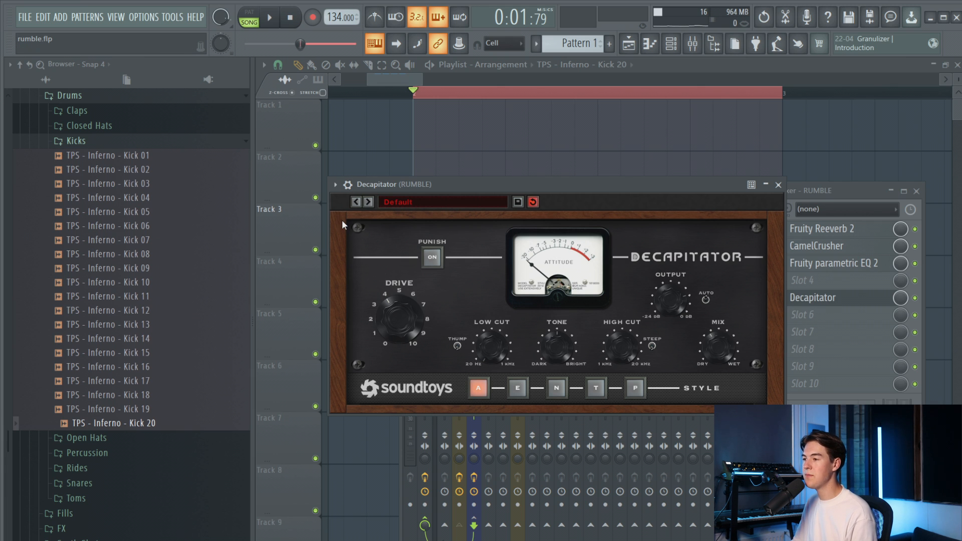
# Fine-tune Decapitator's drive and set its mix to about 46% while listening to the loop.
pyautogui.click(269, 18)
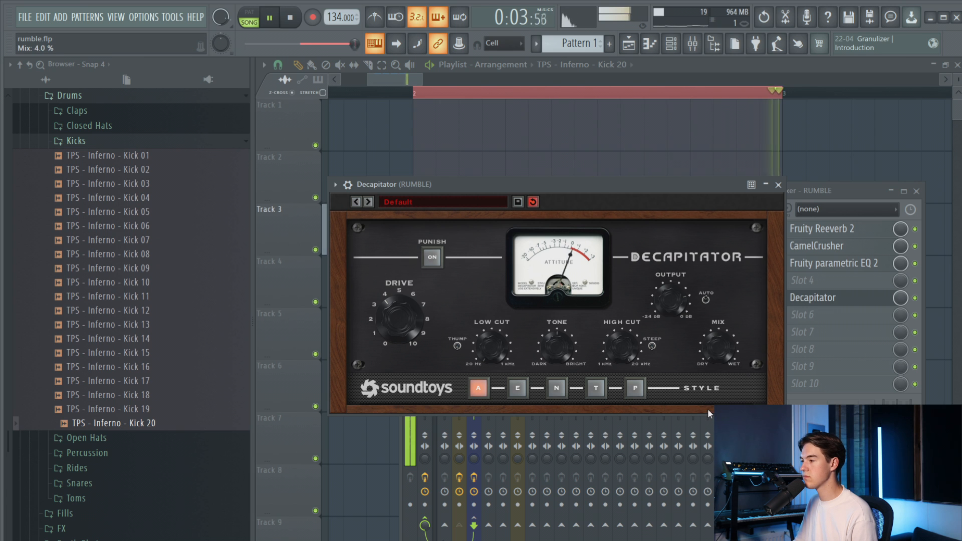
pyautogui.moveTo(723, 349); pyautogui.dragTo(720, 386)
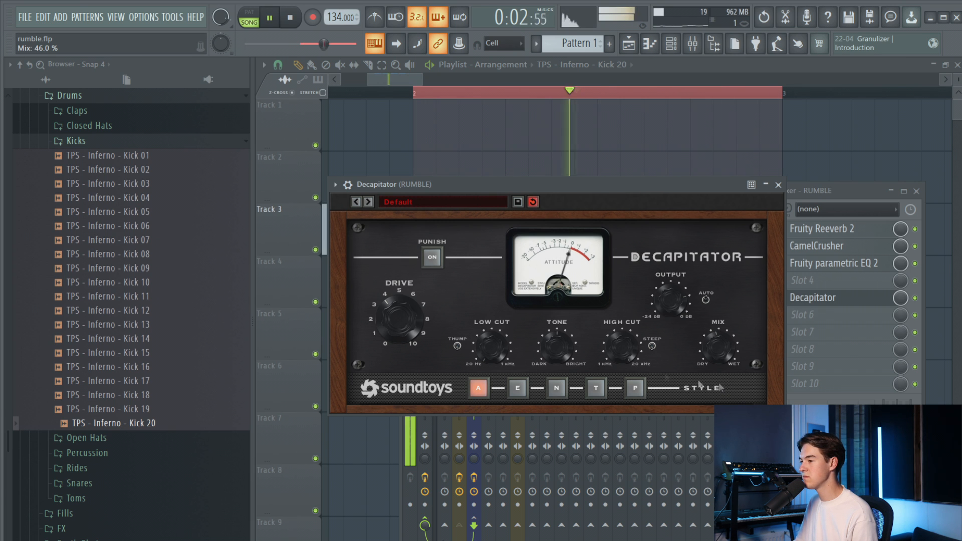
pyautogui.moveTo(429, 293); pyautogui.dragTo(426, 339)
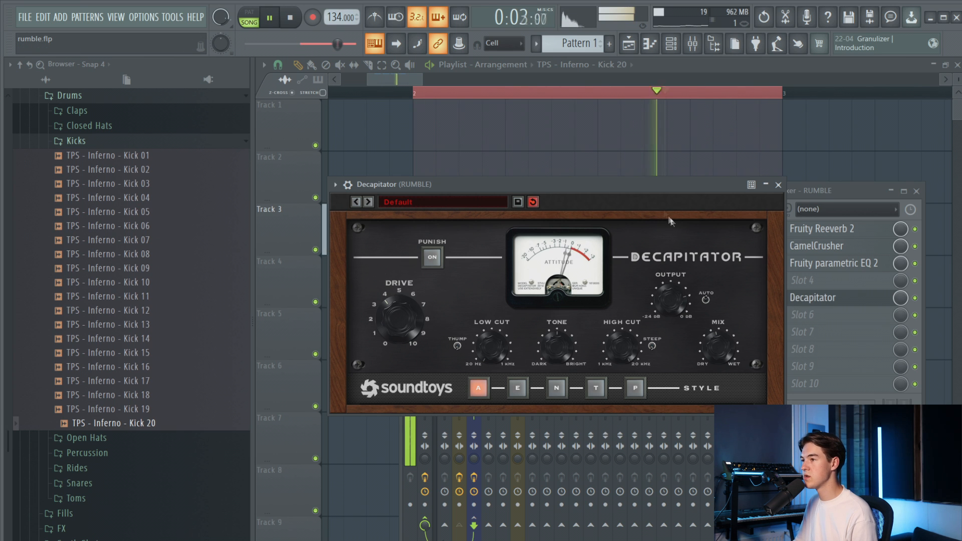
pyautogui.press('space')
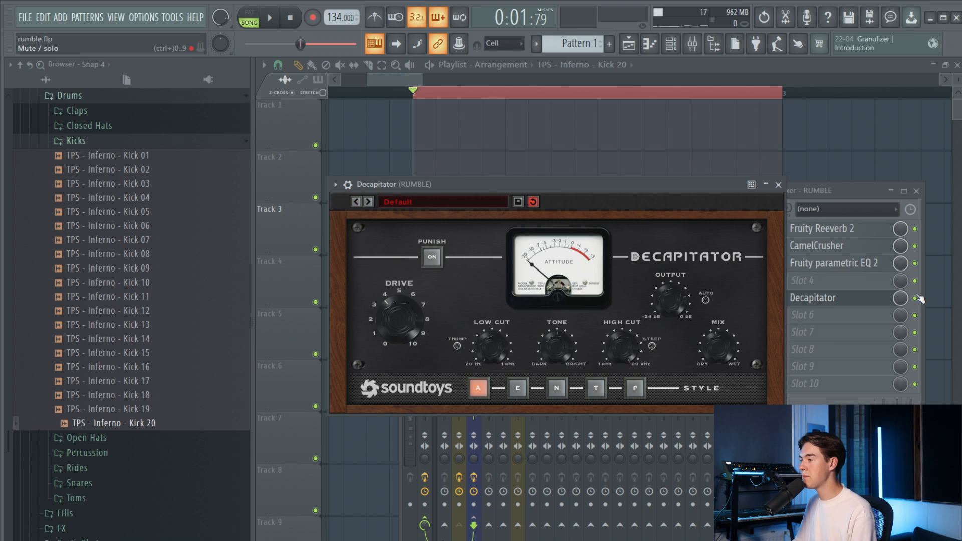
# Compare the loop with Decapitator bypassed and enabled on the RUMBLE track.
pyautogui.click(915, 297)
pyautogui.press('space')
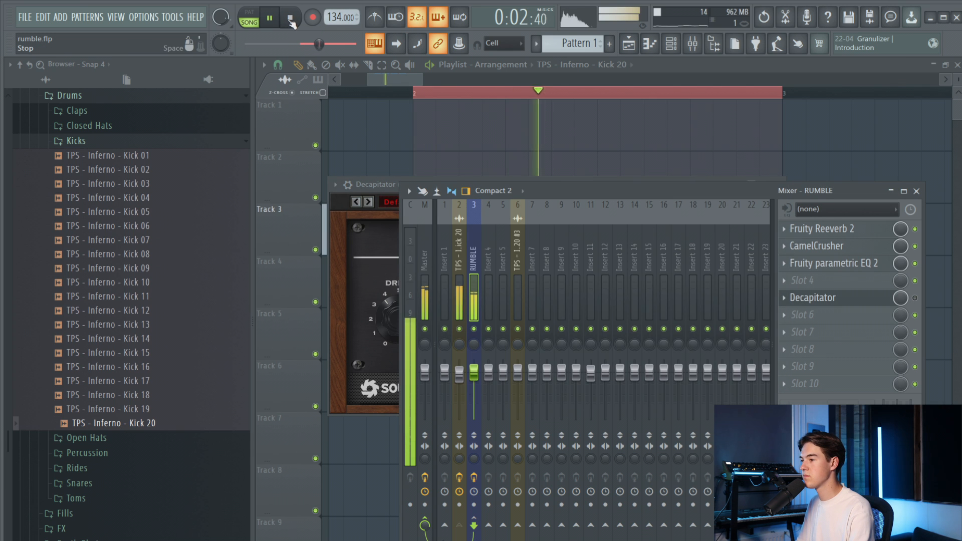
pyautogui.press('space')
pyautogui.click(915, 298)
pyautogui.press('space')
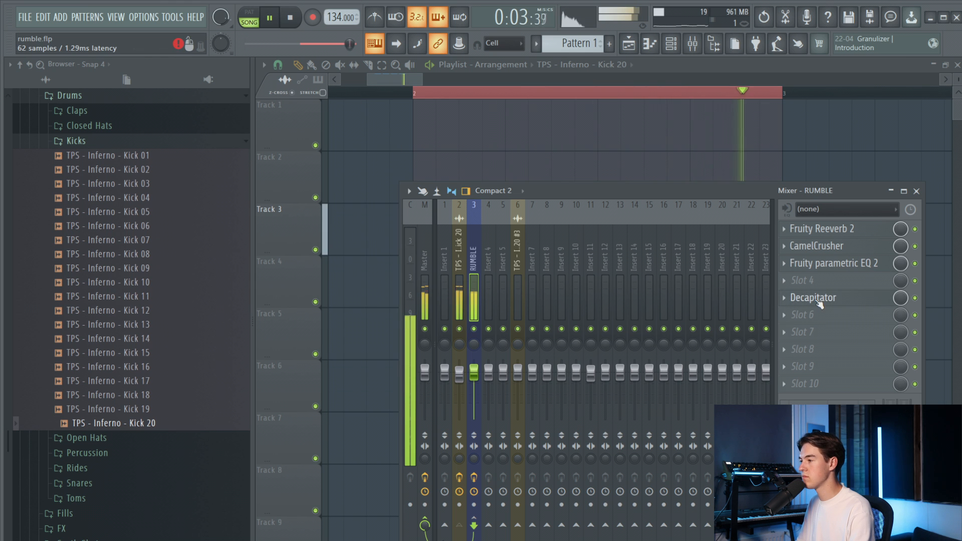
pyautogui.click(812, 298)
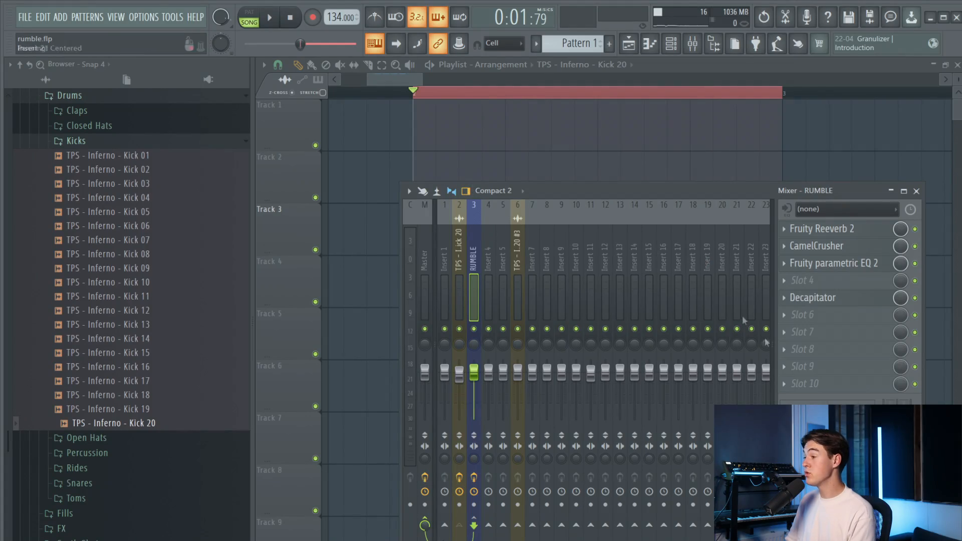
# Load Fruity Limiter in the RUMBLE track's seventh effect slot and reposition its window slightly.
pyautogui.click(813, 334)
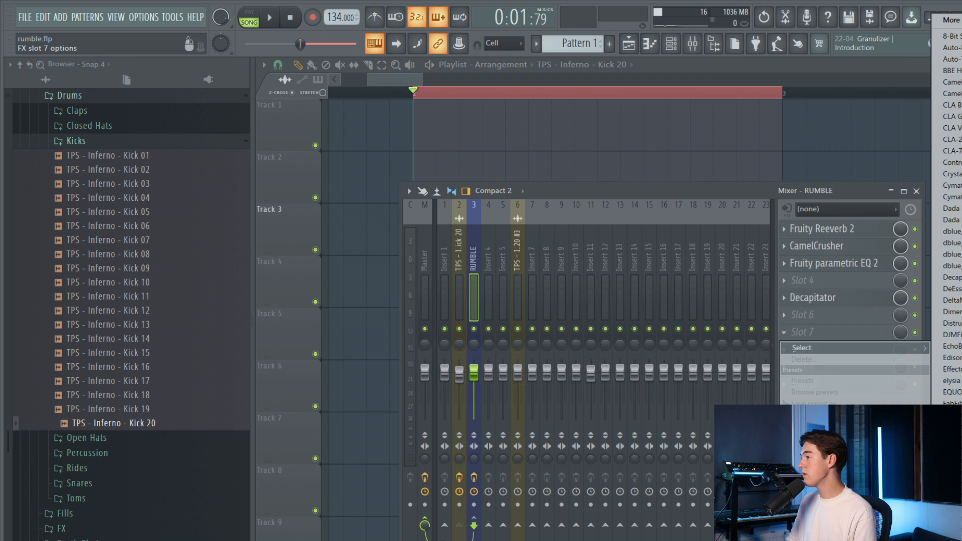
pyautogui.click(949, 451)
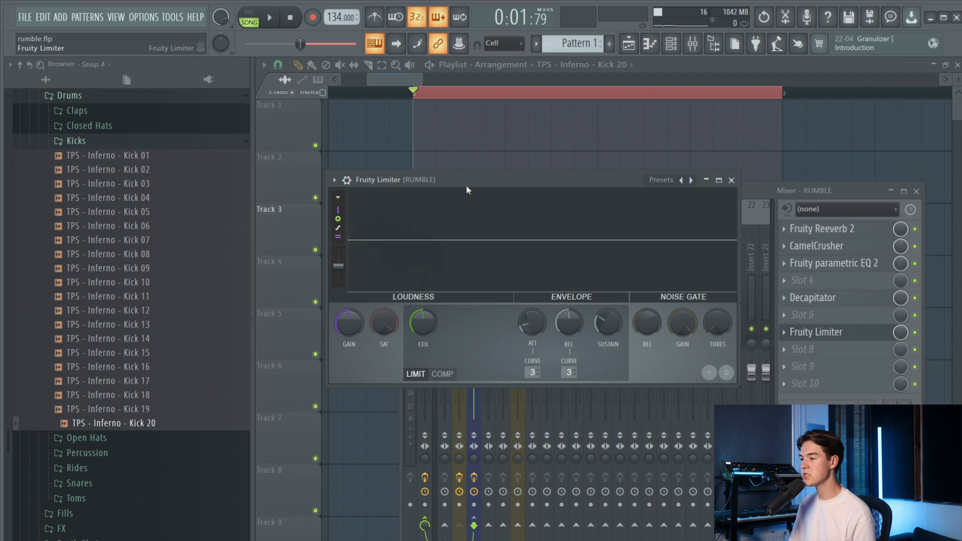
pyautogui.moveTo(466, 186); pyautogui.dragTo(464, 192)
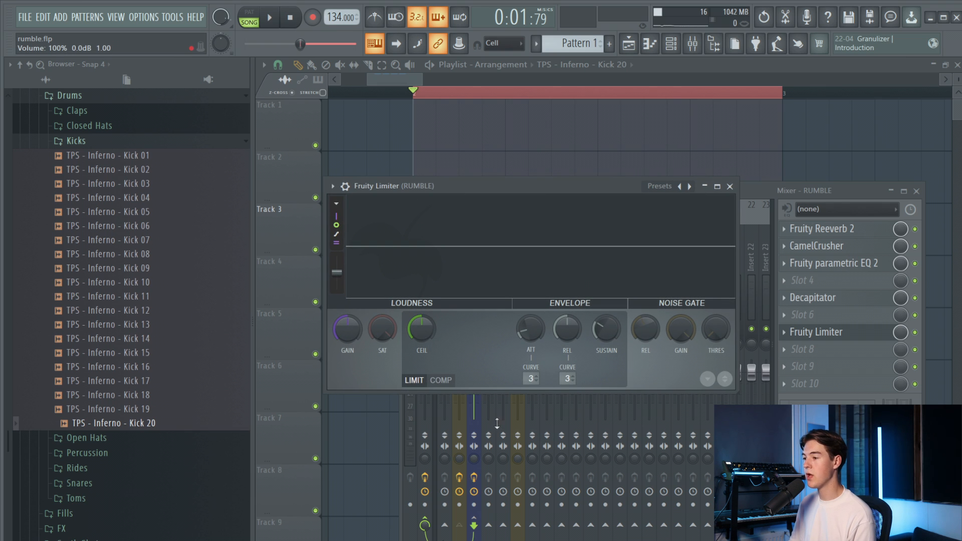
# Switch Fruity Limiter to compressor mode and play the loop to view the rumble's waveform.
pyautogui.click(441, 380)
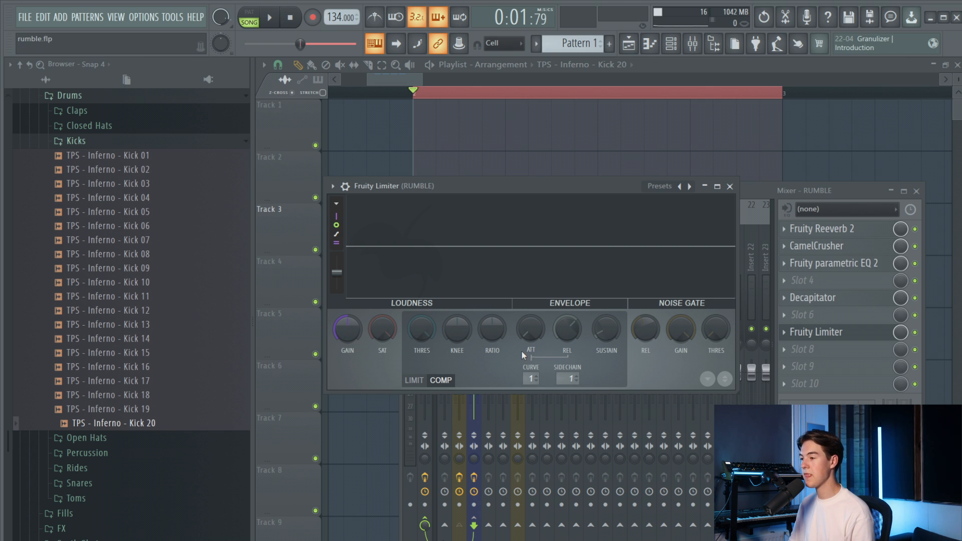
pyautogui.click(270, 17)
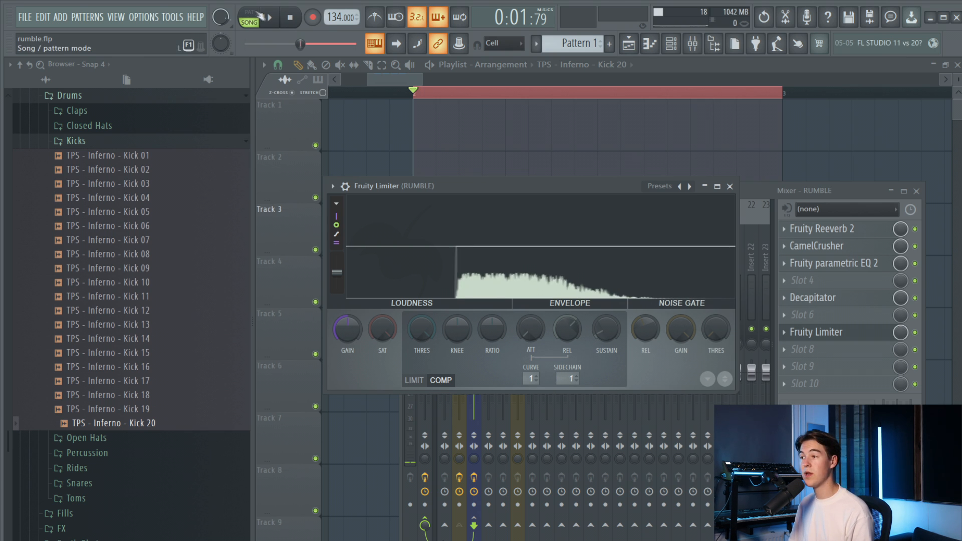
pyautogui.click(288, 18)
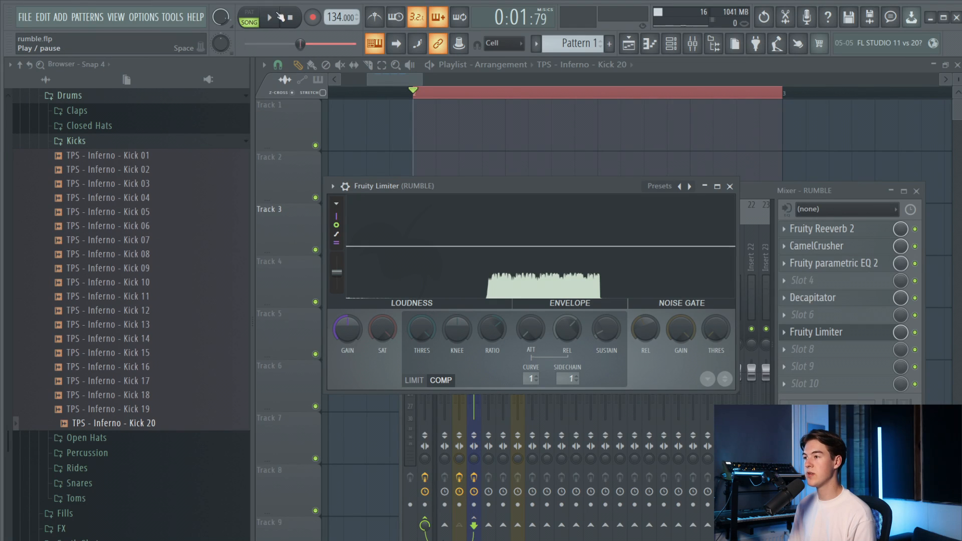
# Lower Fruity Limiter's threshold fully, then raise it gradually while the loop plays until the rumble ducks with each kick.
pyautogui.click(279, 19)
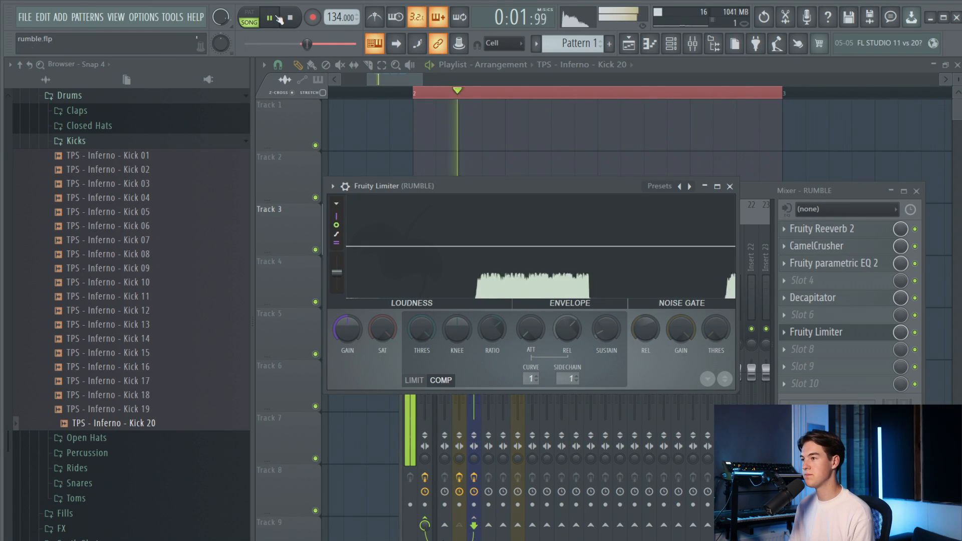
pyautogui.click(299, 20)
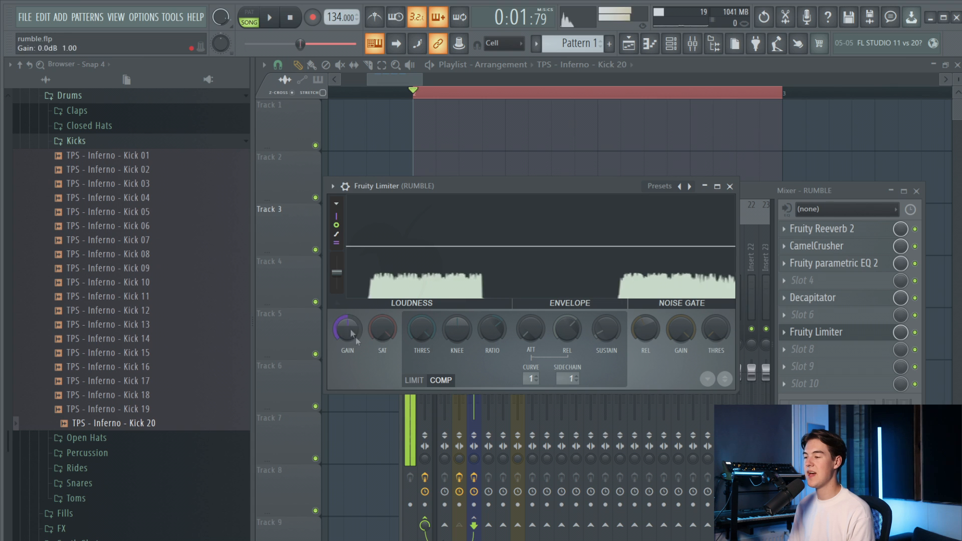
pyautogui.moveTo(432, 326); pyautogui.dragTo(434, 361)
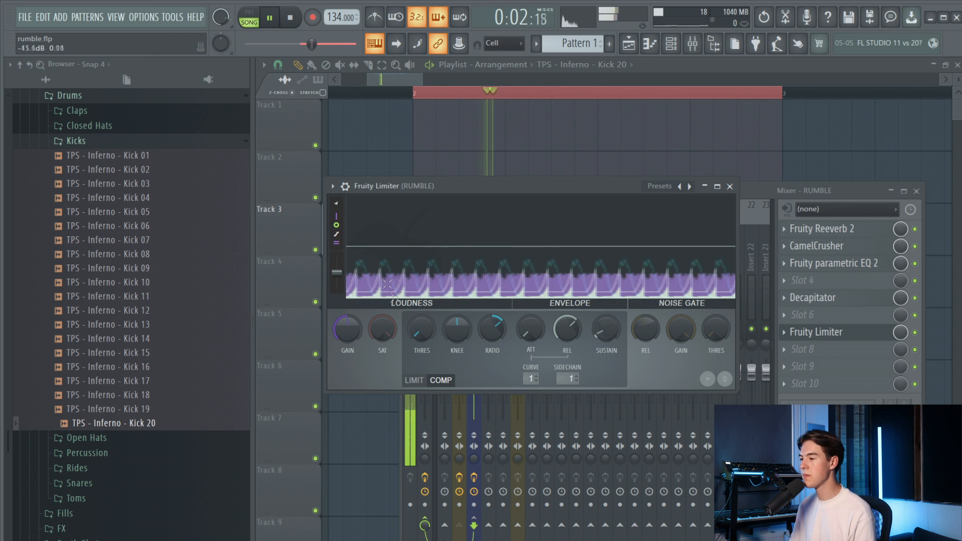
pyautogui.moveTo(421, 329); pyautogui.dragTo(421, 300)
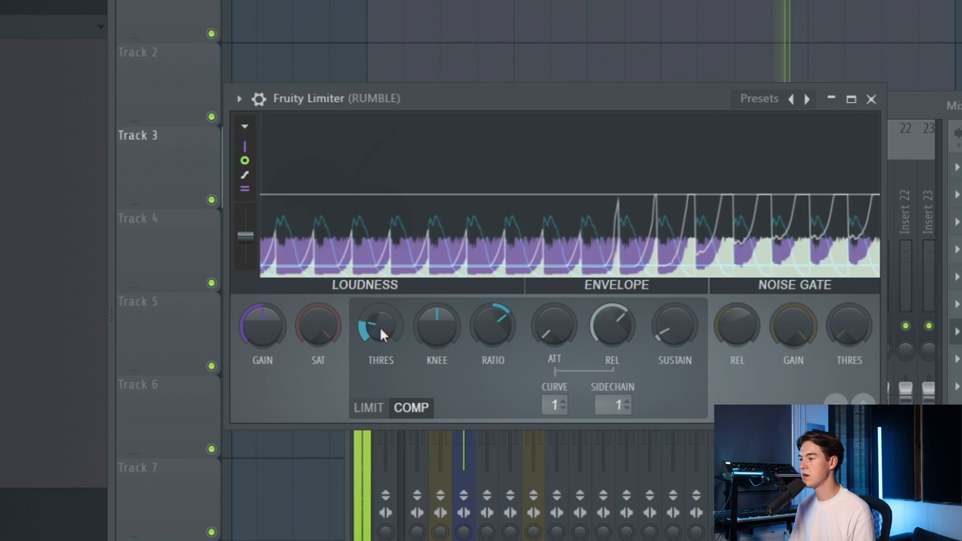
pyautogui.moveTo(379, 326)
pyautogui.mouseDown()
pyautogui.moveTo(380, 303)
pyautogui.moveTo(380, 320)
pyautogui.mouseUp()
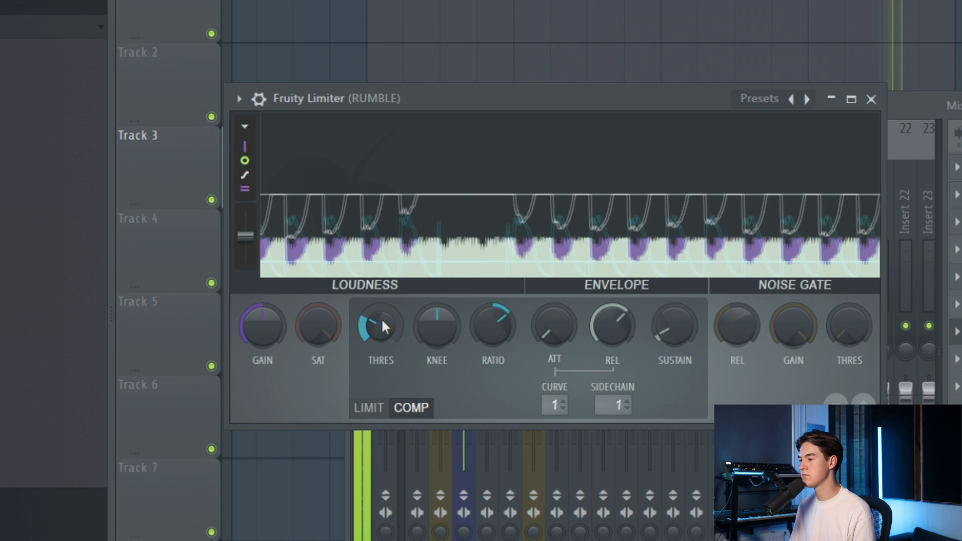
pyautogui.scroll(2, 381, 318)
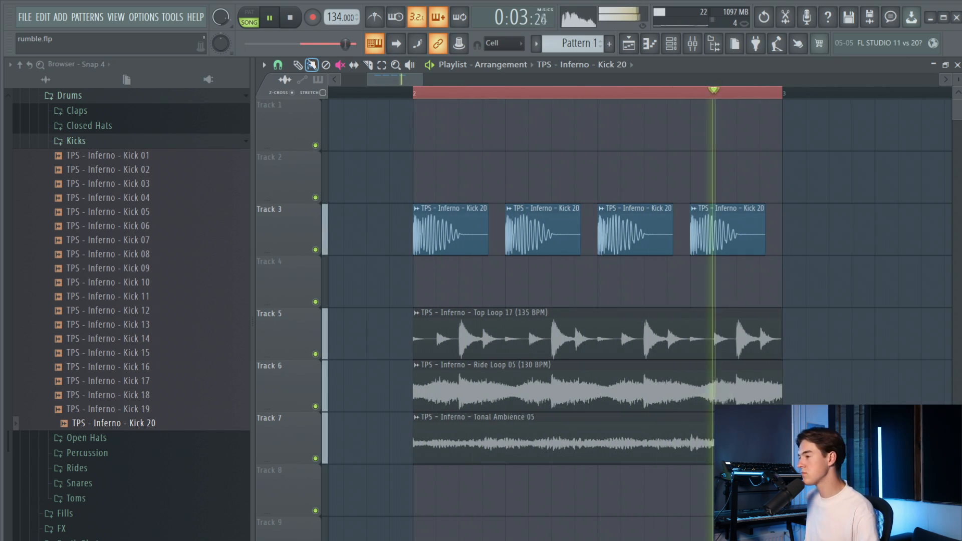
# Stop playback and load Patcher in the first effect slot of the TPS - Inferno - Kick 20 #3 mixer track.
pyautogui.press('space')
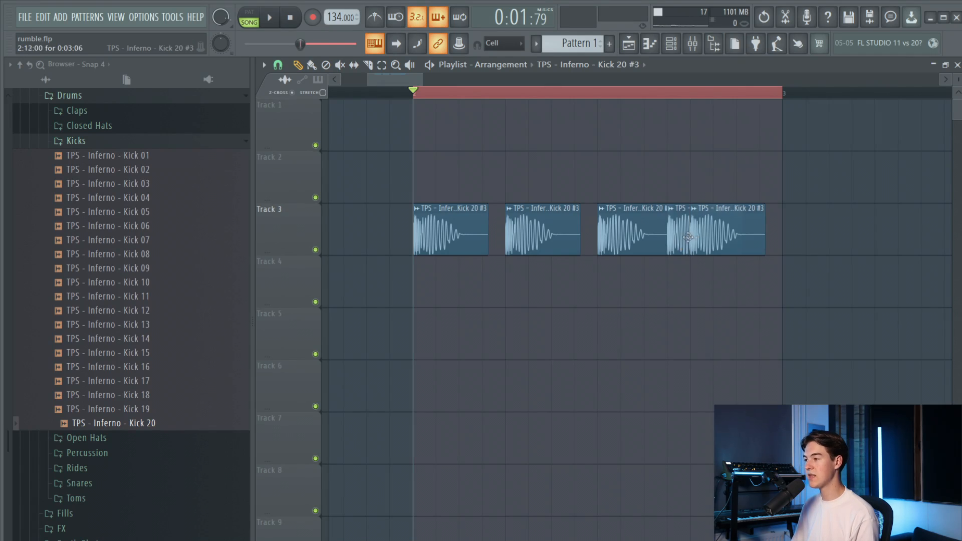
pyautogui.click(692, 44)
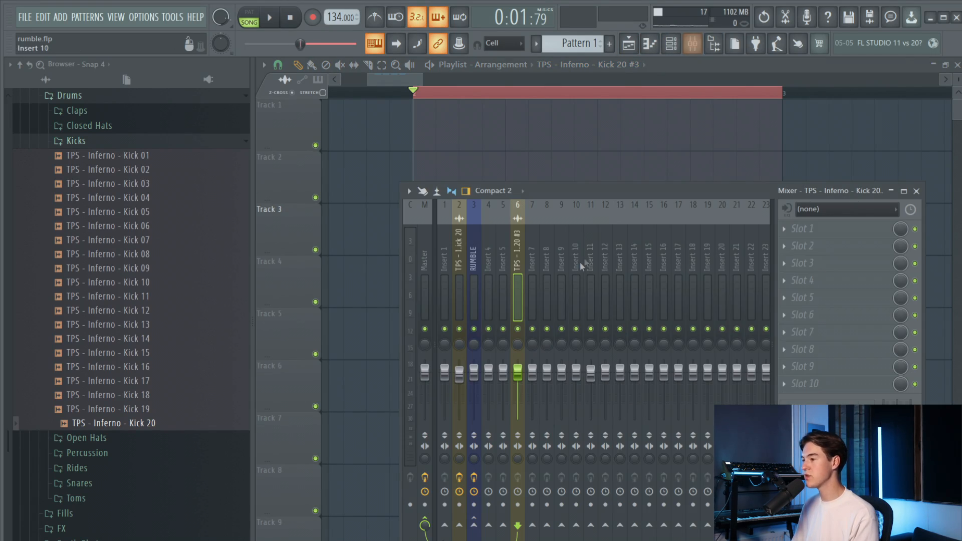
pyautogui.click(817, 233)
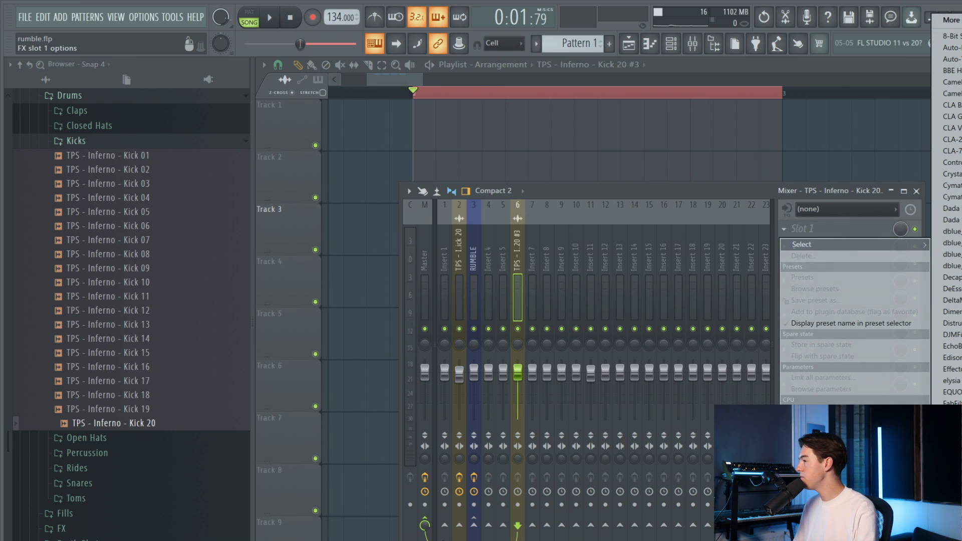
pyautogui.click(947, 186)
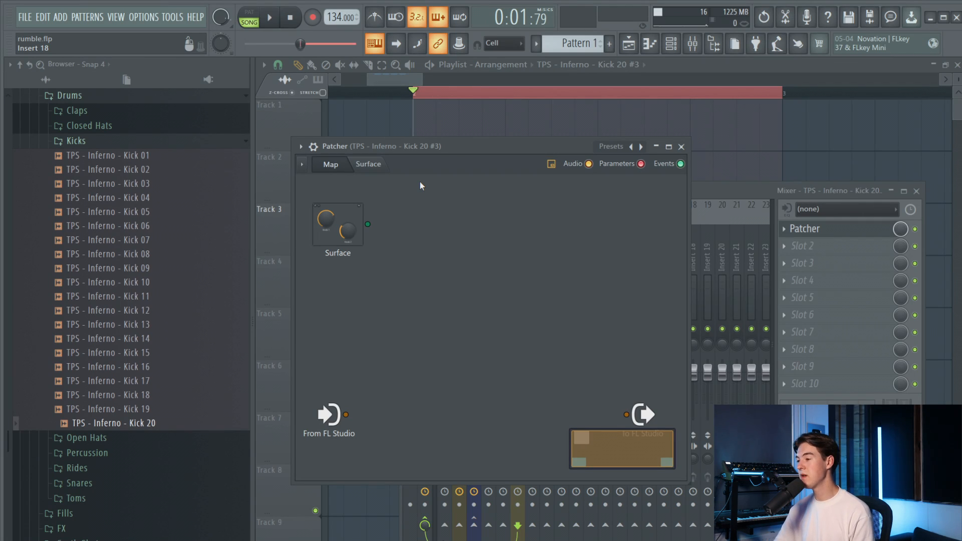
# Move Patcher's input and output nodes up, connect From FL Studio to To FL Studio, and audition the loop.
pyautogui.click(279, 18)
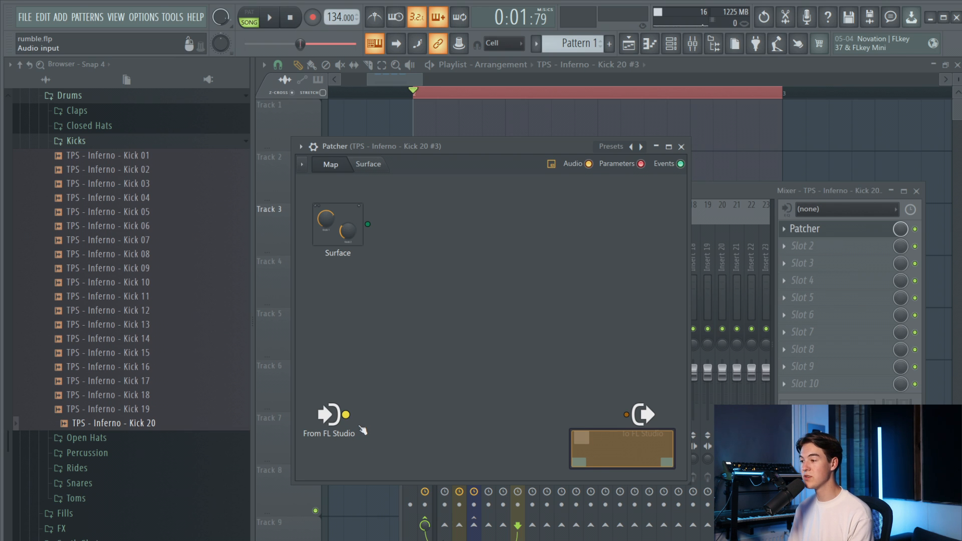
pyautogui.moveTo(646, 415); pyautogui.dragTo(630, 355)
pyautogui.moveTo(330, 415); pyautogui.dragTo(330, 346)
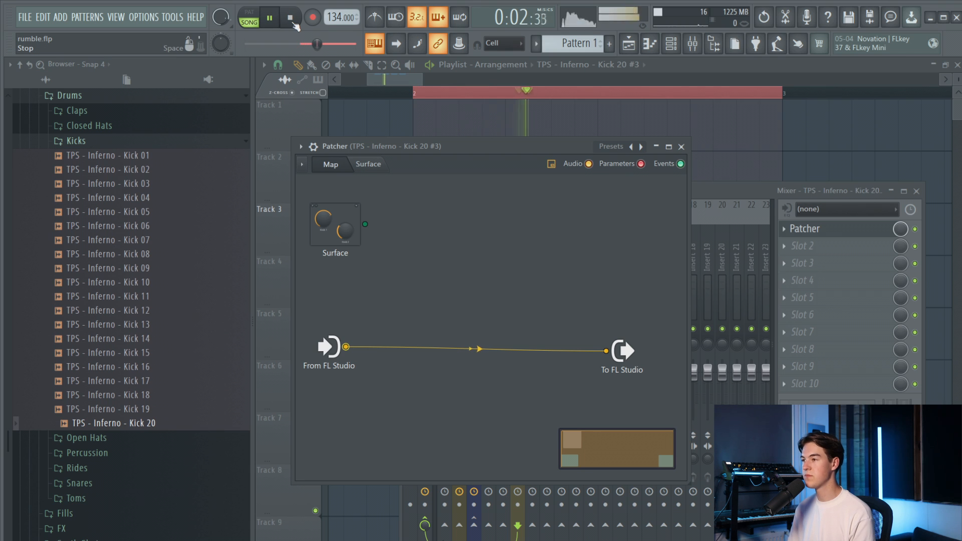
pyautogui.click(291, 19)
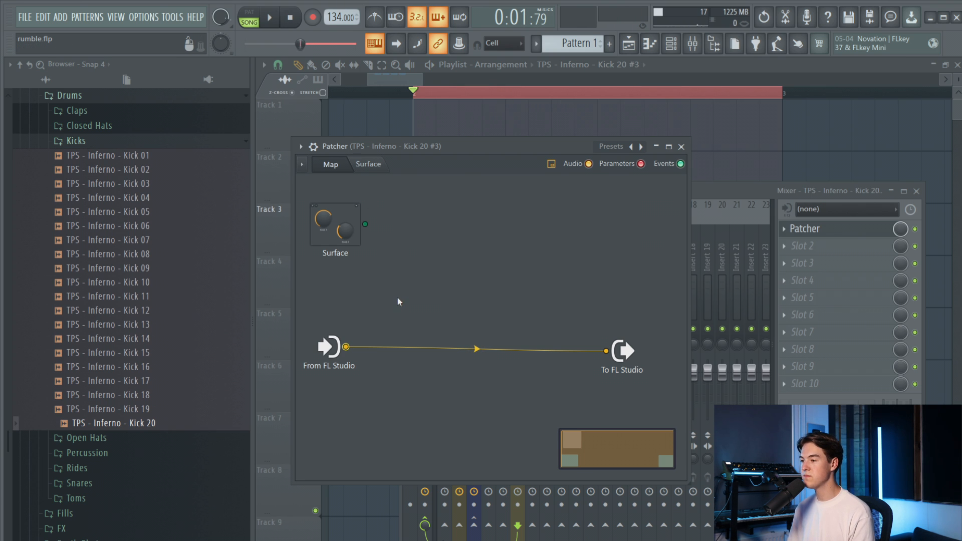
# Insert Fruity Reeverb 2 between Patcher's input and output, and place its node above the direct line between them.
pyautogui.rightClick(350, 352)
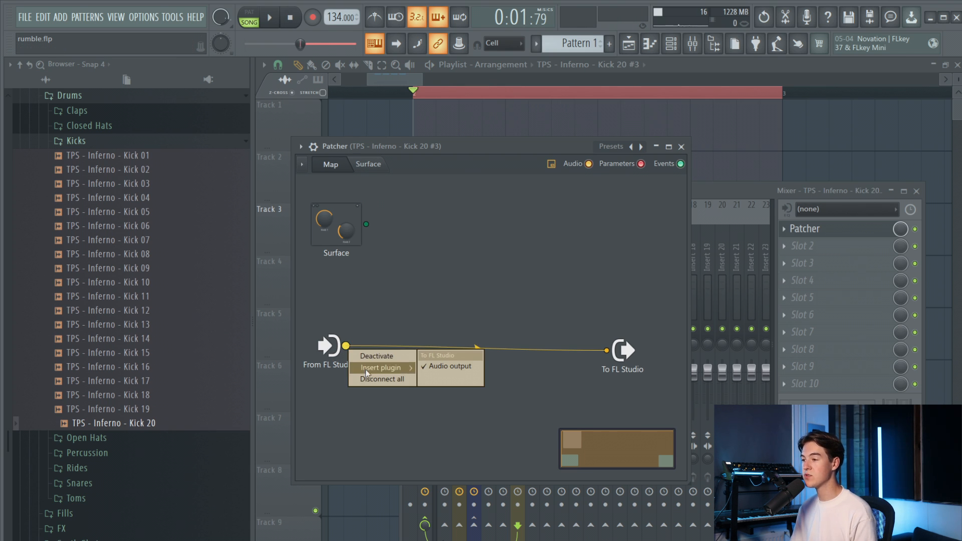
pyautogui.moveTo(365, 369)
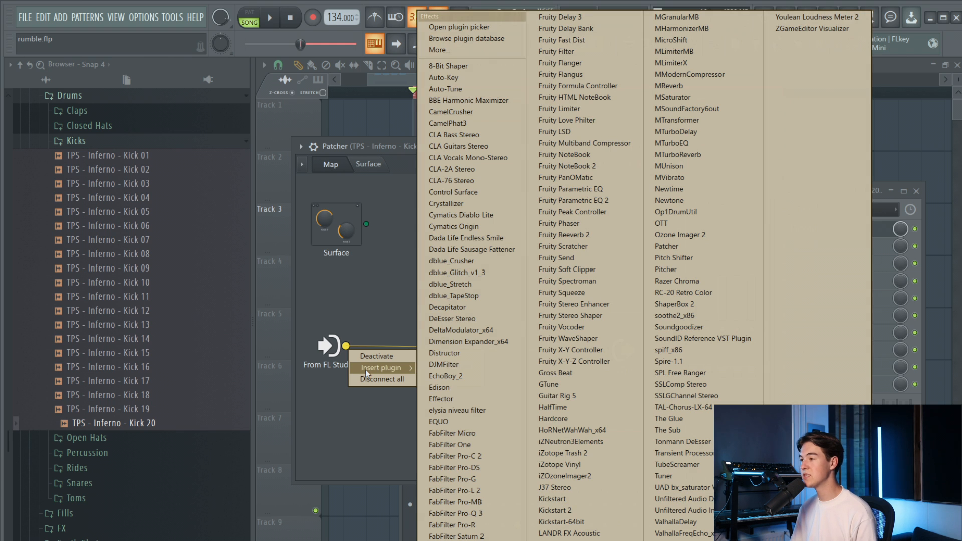
pyautogui.click(564, 240)
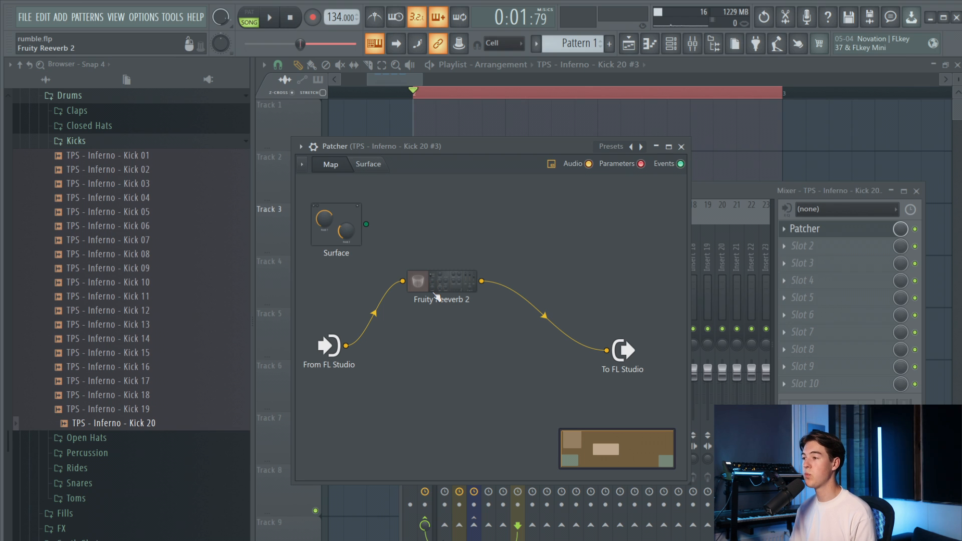
pyautogui.moveTo(436, 297); pyautogui.dragTo(441, 310)
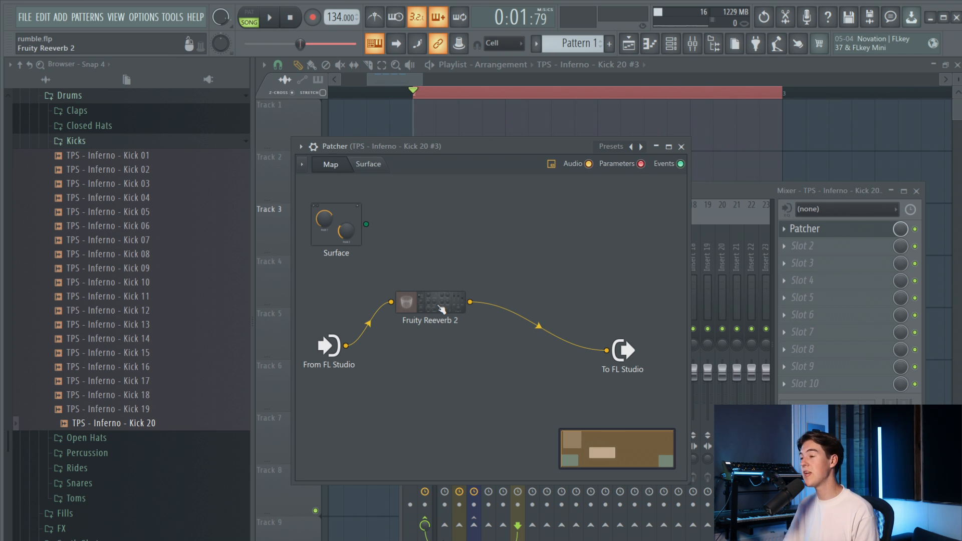
pyautogui.moveTo(441, 309); pyautogui.dragTo(440, 289)
# Turn Fruity Reeverb 2's dry level down and its wet level up to about 102%, adjust the room shape, and audition it.
pyautogui.doubleClick(439, 290)
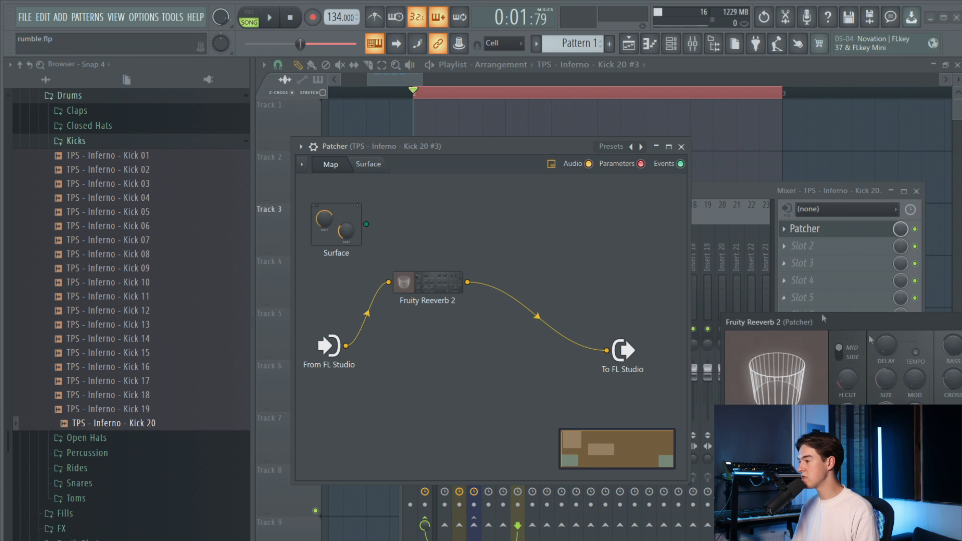
pyautogui.moveTo(852, 324); pyautogui.dragTo(542, 235)
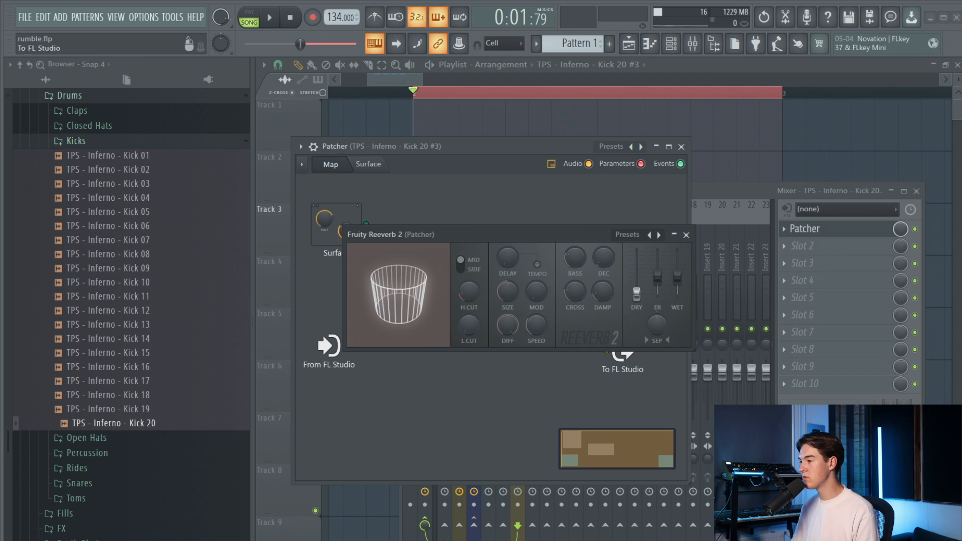
pyautogui.moveTo(678, 272); pyautogui.dragTo(677, 254)
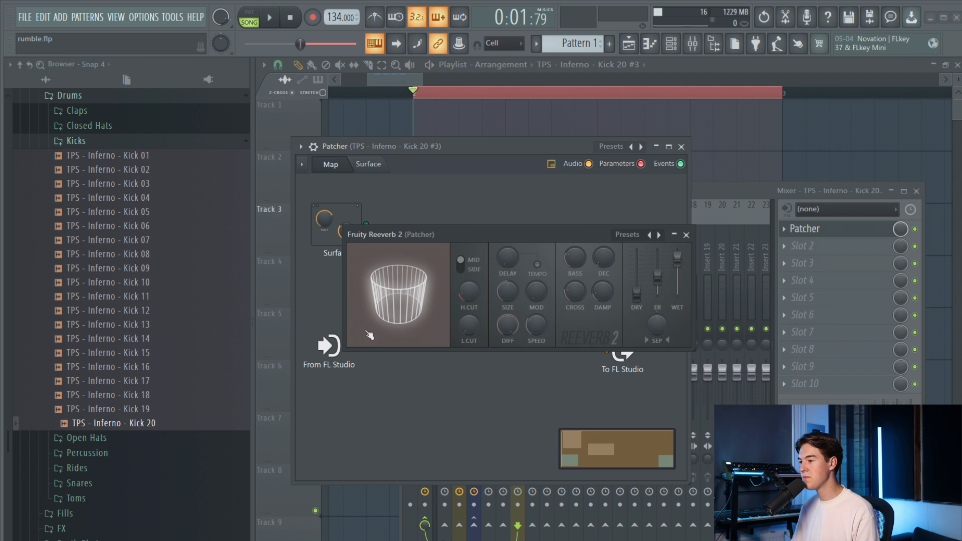
pyautogui.moveTo(444, 316); pyautogui.dragTo(451, 301)
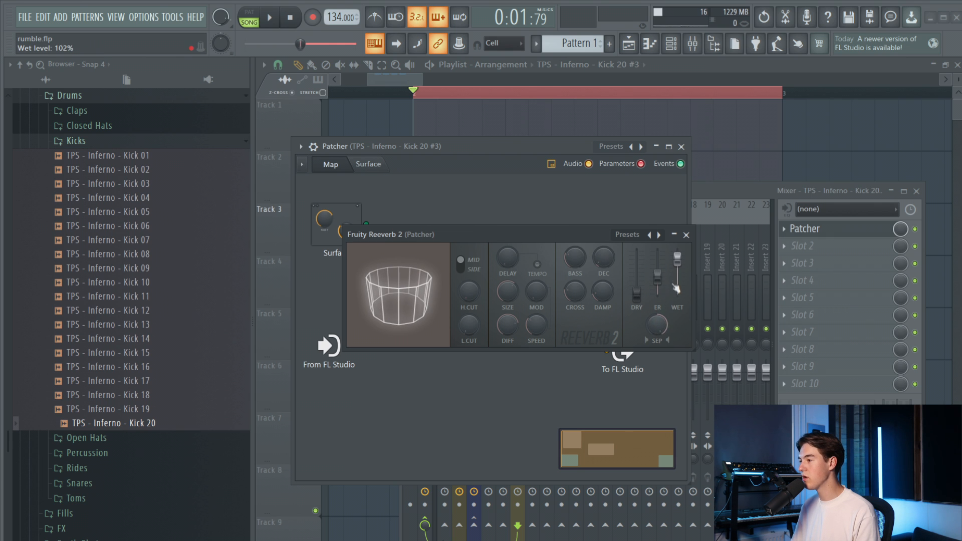
pyautogui.click(686, 235)
pyautogui.press('space')
pyautogui.click(291, 17)
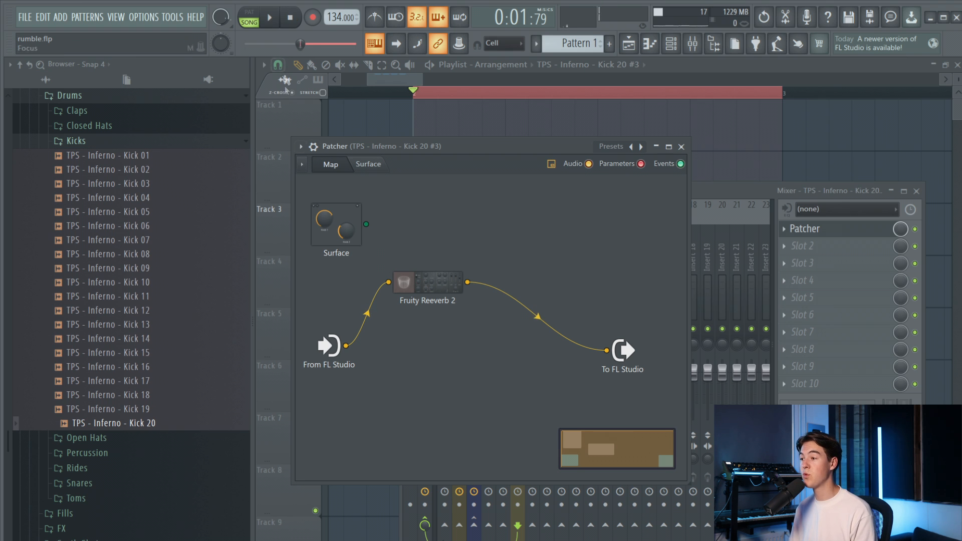
# Connect From FL Studio directly to To FL Studio in parallel with the Fruity Reeverb 2 path, and audition the result.
pyautogui.doubleClick(407, 284)
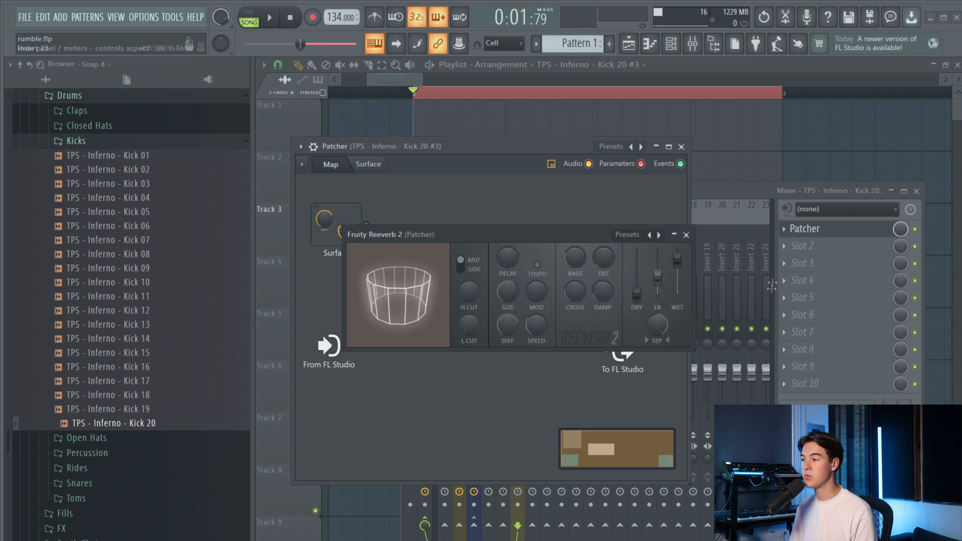
pyautogui.click(686, 235)
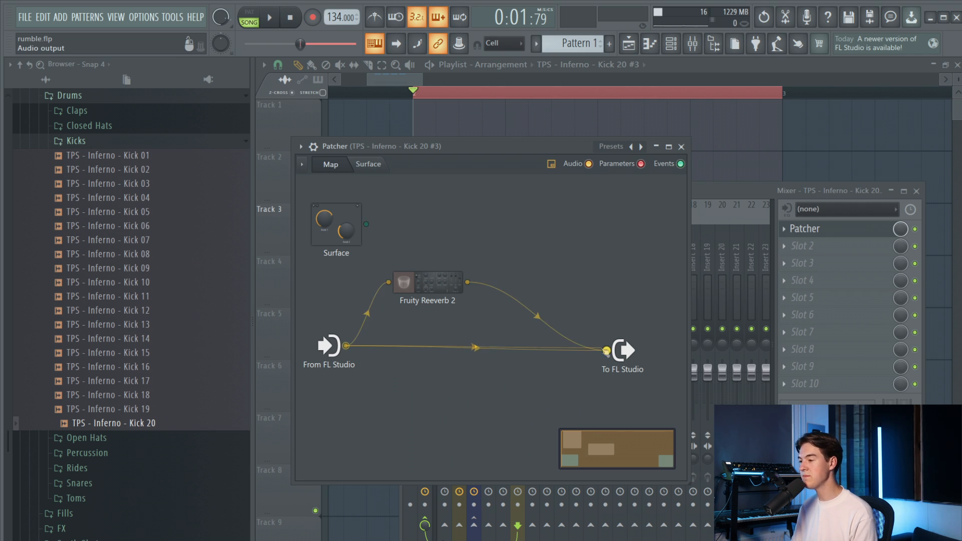
pyautogui.press('space')
pyautogui.press('space')
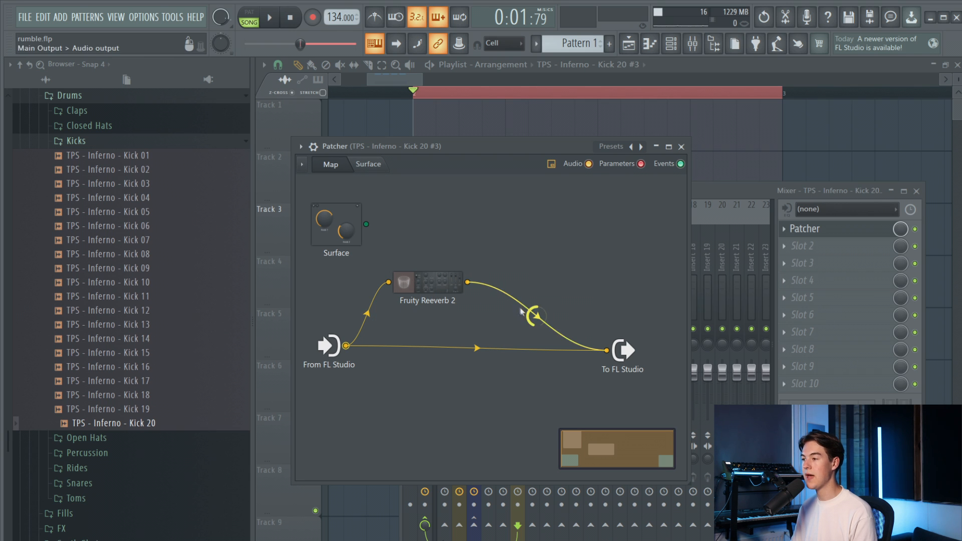
# Review Fruity Reeverb 2's settings while listening to the loop with dry and reverb paths combined.
pyautogui.doubleClick(439, 291)
pyautogui.press('space')
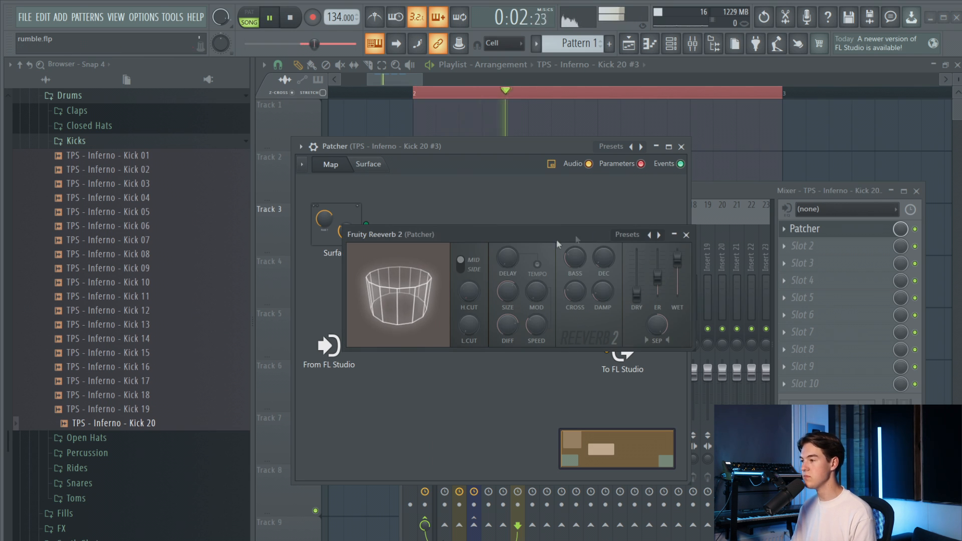
pyautogui.click(685, 235)
pyautogui.press('space')
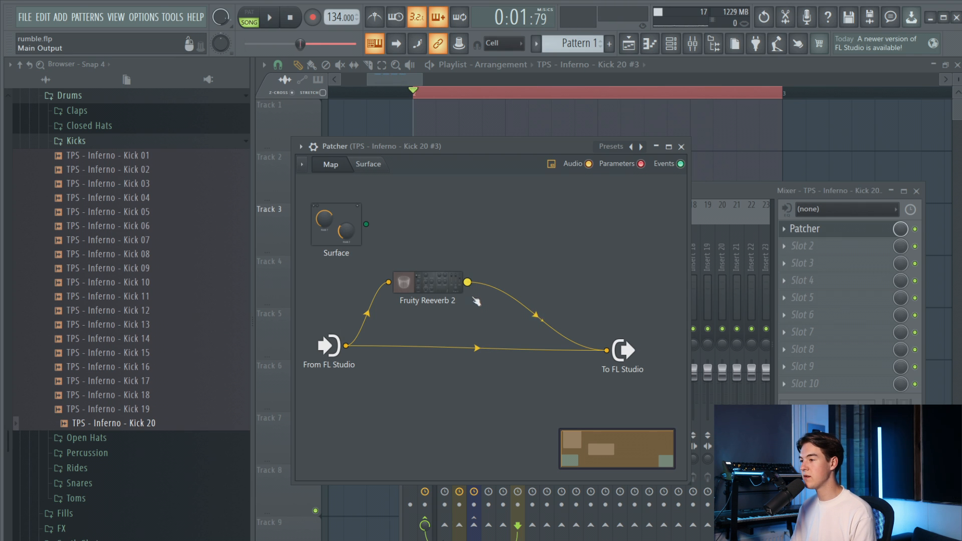
# Insert CamelCrusher after Fruity Reeverb 2, audition its American Crunch patch, and move its node slightly up.
pyautogui.rightClick(474, 291)
pyautogui.moveTo(488, 303)
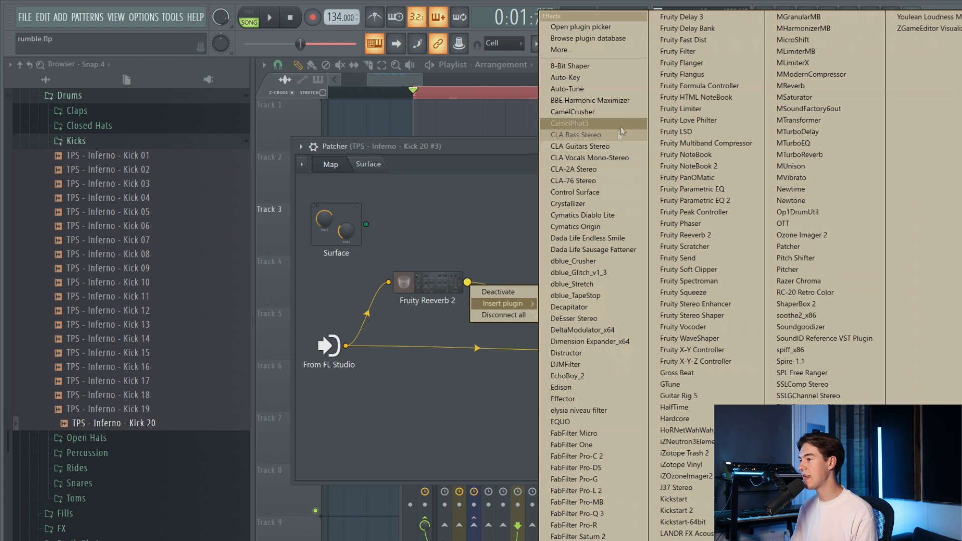
pyautogui.click(588, 111)
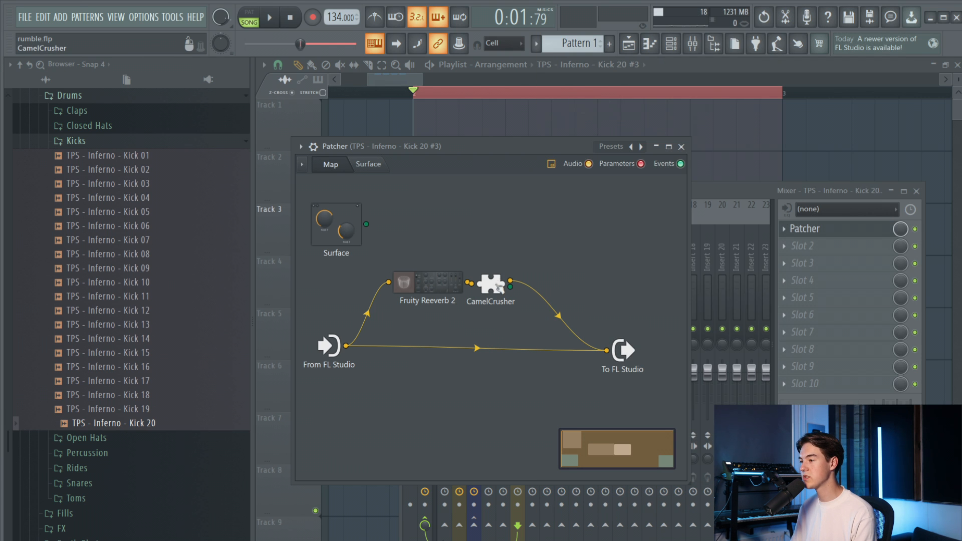
pyautogui.click(491, 285)
pyautogui.press('space')
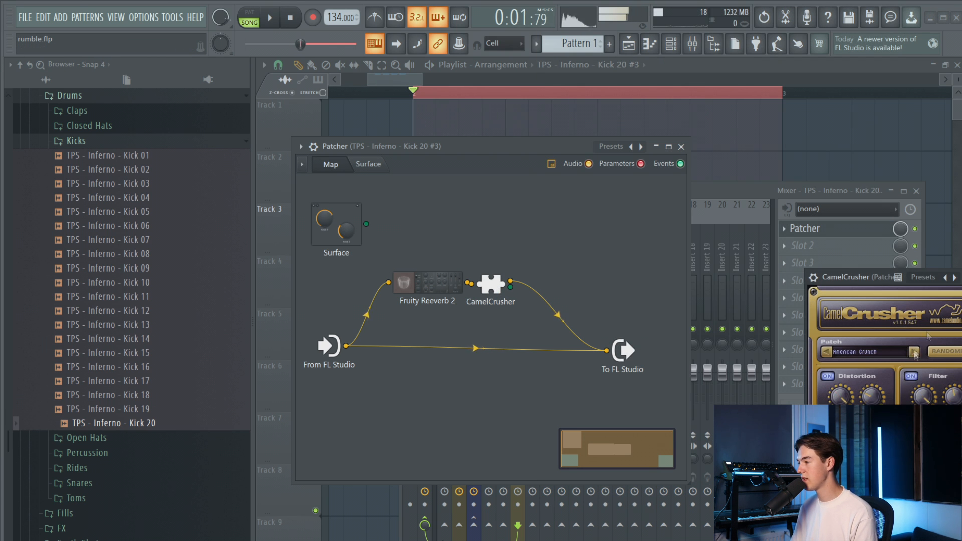
pyautogui.press('Escape')
pyautogui.moveTo(497, 286); pyautogui.dragTo(499, 276)
# Insert Fruity Parametric EQ 2 after CamelCrusher, space its node out in the map, and open its editor over Patcher.
pyautogui.rightClick(514, 273)
pyautogui.moveTo(543, 289)
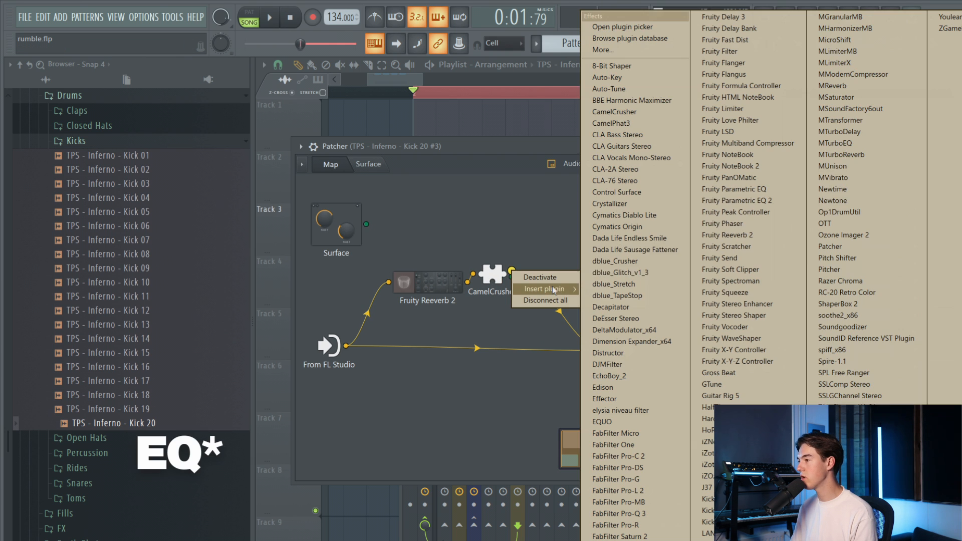
pyautogui.click(765, 199)
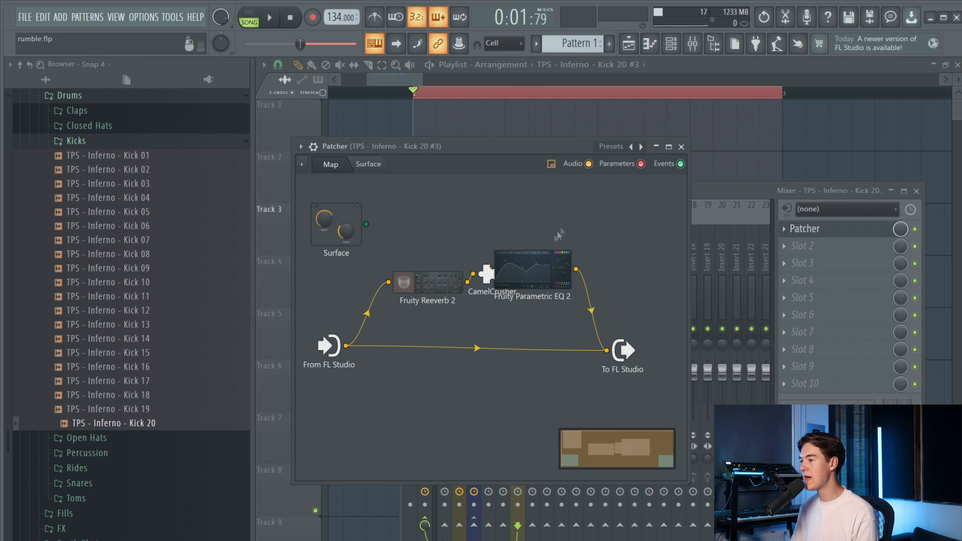
pyautogui.moveTo(532, 270); pyautogui.dragTo(581, 263)
pyautogui.click(581, 263)
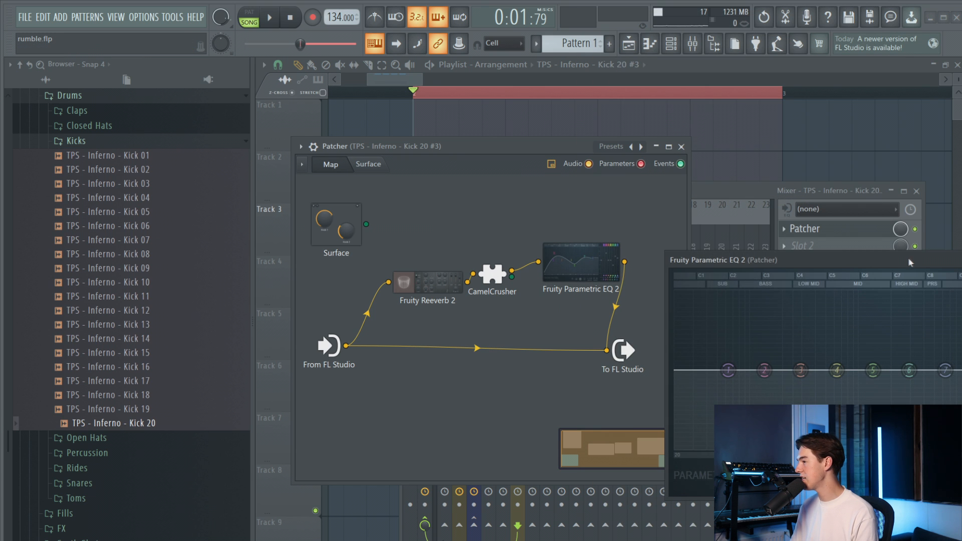
pyautogui.moveTo(911, 263); pyautogui.dragTo(669, 237)
# Change the filter type of Fruity Parametric EQ 2's band 7 and lower its cutoff frequency while the loop plays.
pyautogui.scroll(2, 873, 258)
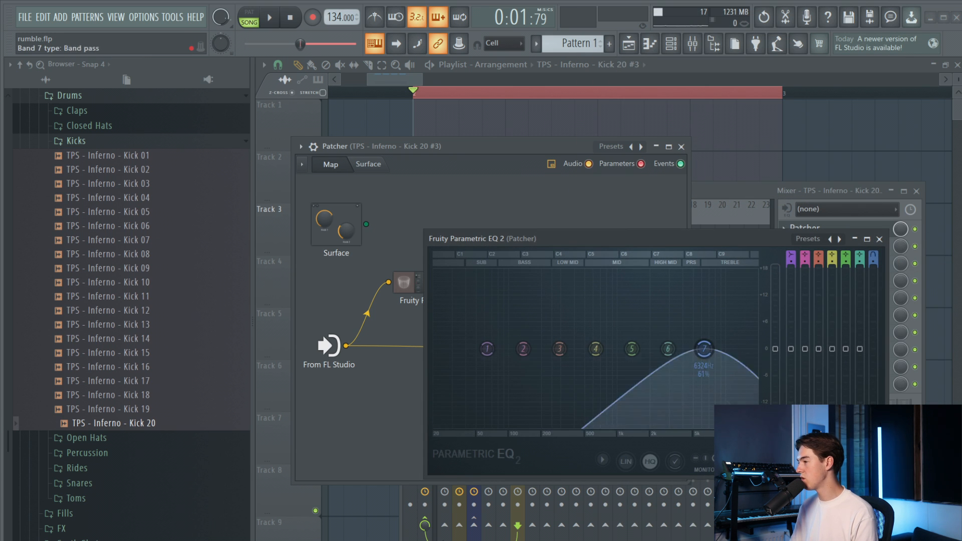
pyautogui.press('space')
pyautogui.moveTo(704, 349); pyautogui.dragTo(551, 349)
pyautogui.click(879, 239)
pyautogui.press('space')
# Insert Decapitator after Fruity Parametric EQ 2, adjust its Drive while the loop plays, and move the EQ node up in the map.
pyautogui.rightClick(581, 261)
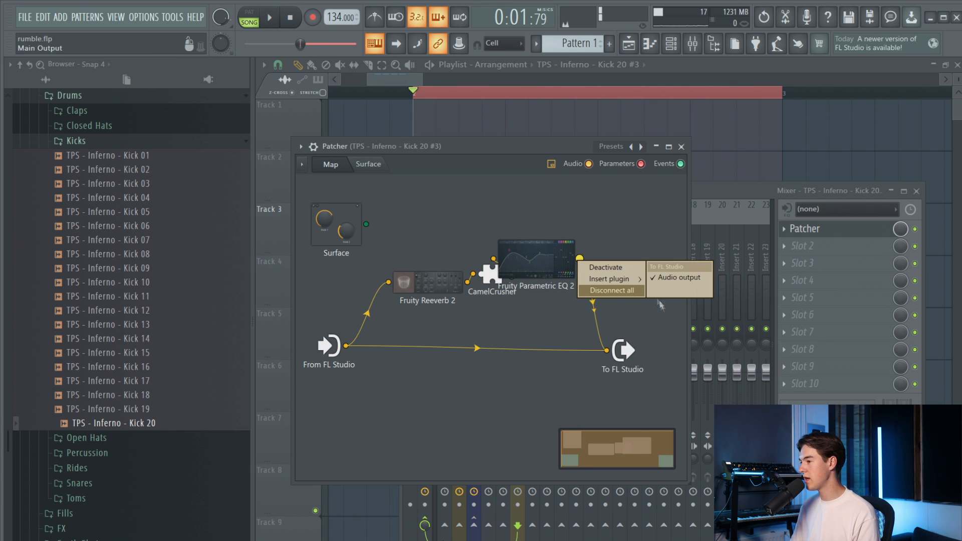
pyautogui.moveTo(628, 277)
pyautogui.click(676, 307)
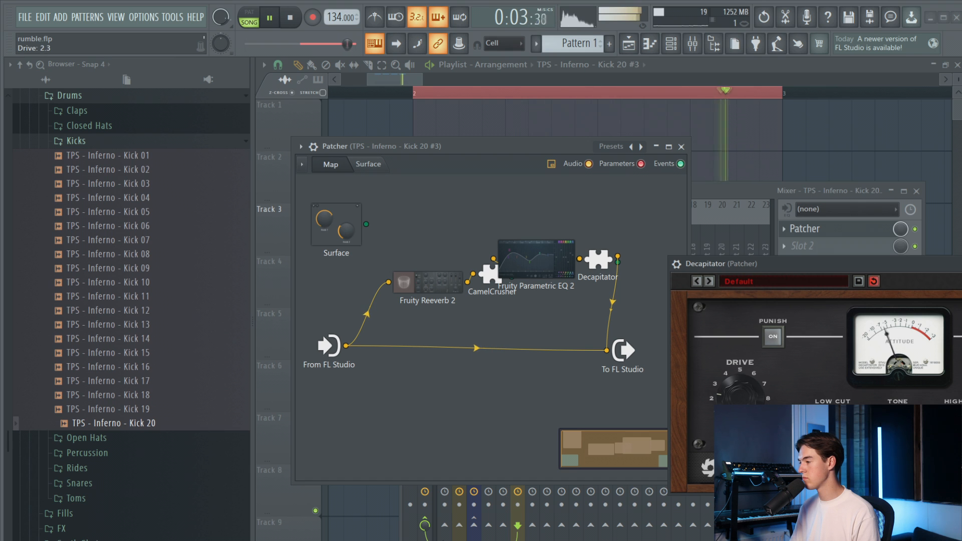
pyautogui.moveTo(740, 389); pyautogui.dragTo(739, 388)
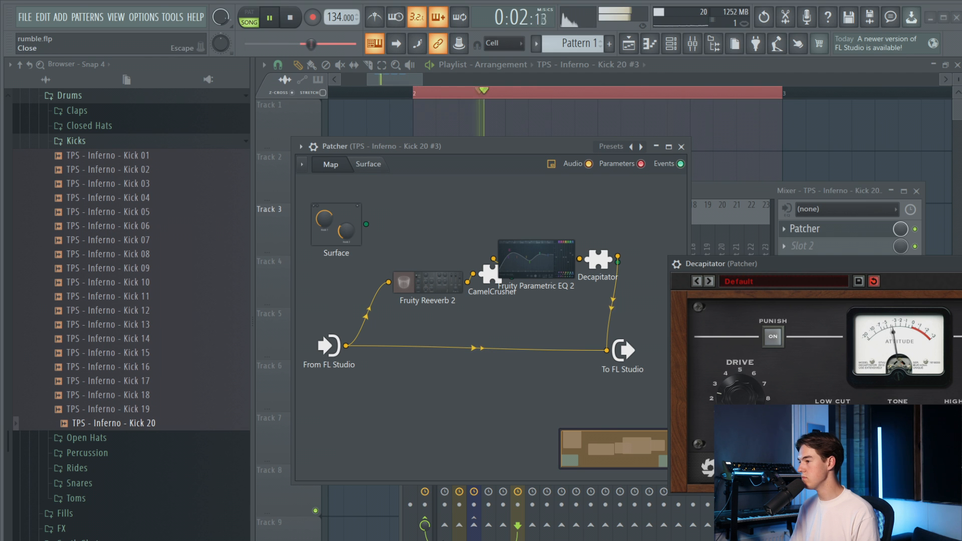
pyautogui.press('Escape')
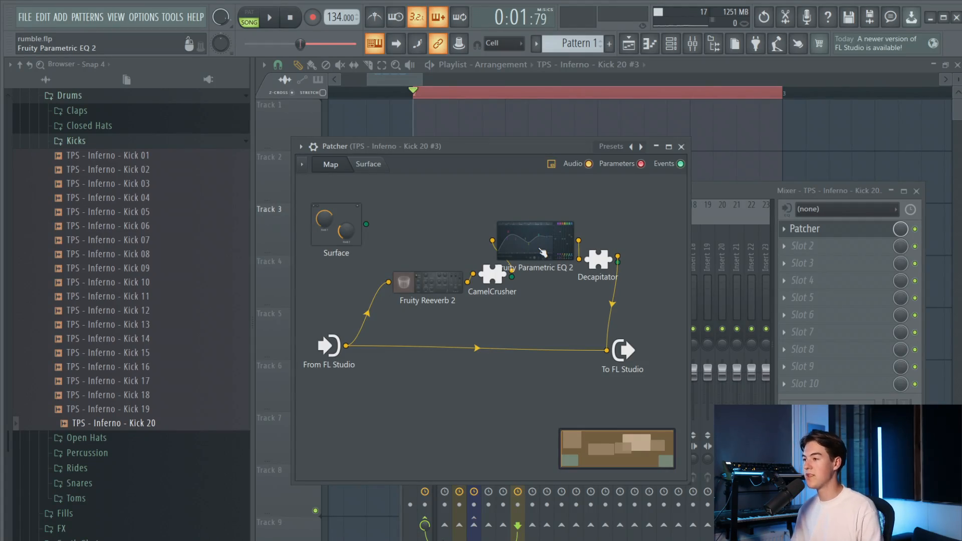
pyautogui.moveTo(546, 250); pyautogui.dragTo(543, 241)
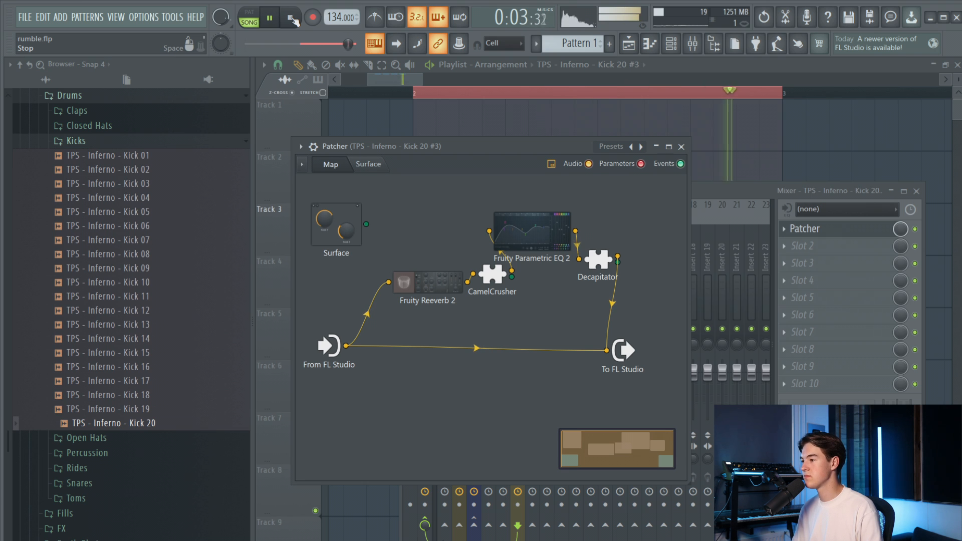
pyautogui.click(290, 17)
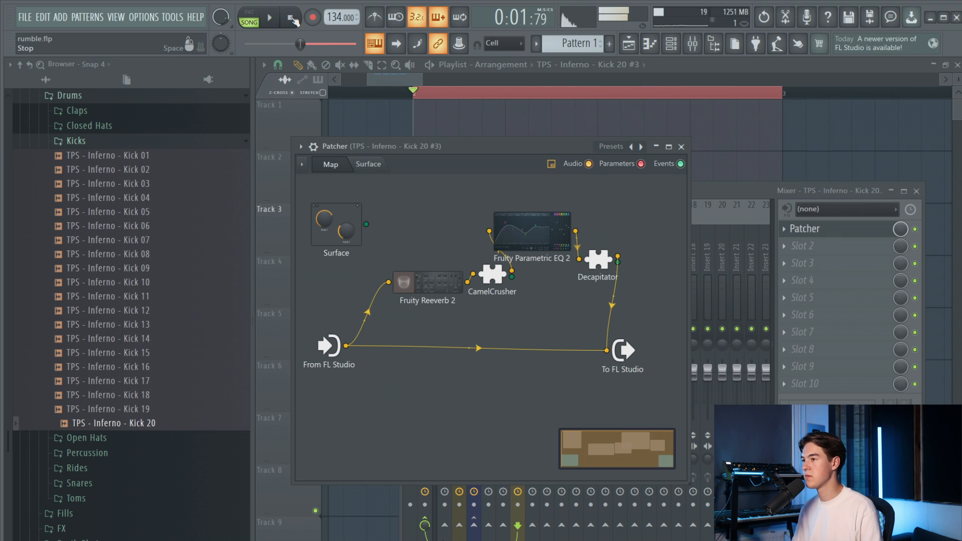
# Insert a second Decapitator directly after the From FL Studio input and place its node ahead of the dry and reverb paths.
pyautogui.rightClick(350, 353)
pyautogui.moveTo(375, 371)
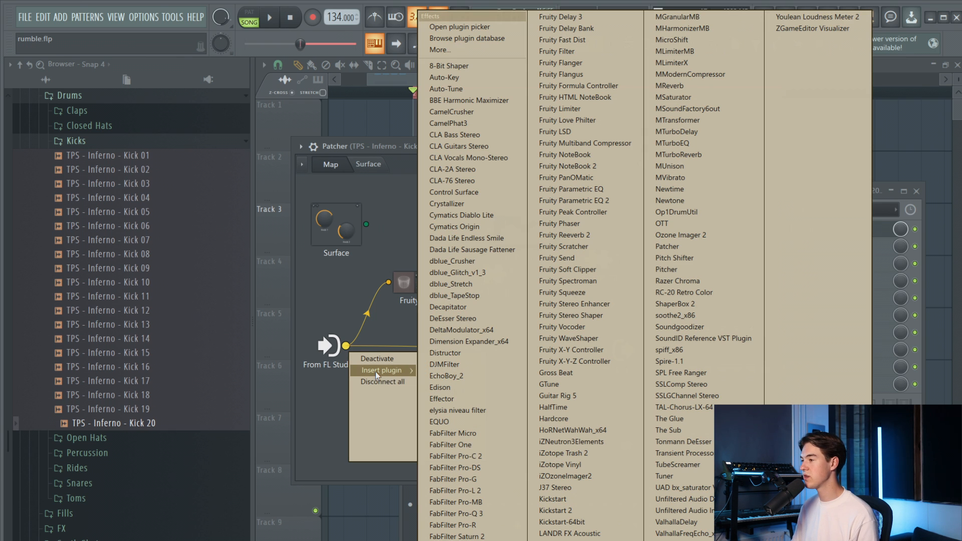
pyautogui.click(485, 307)
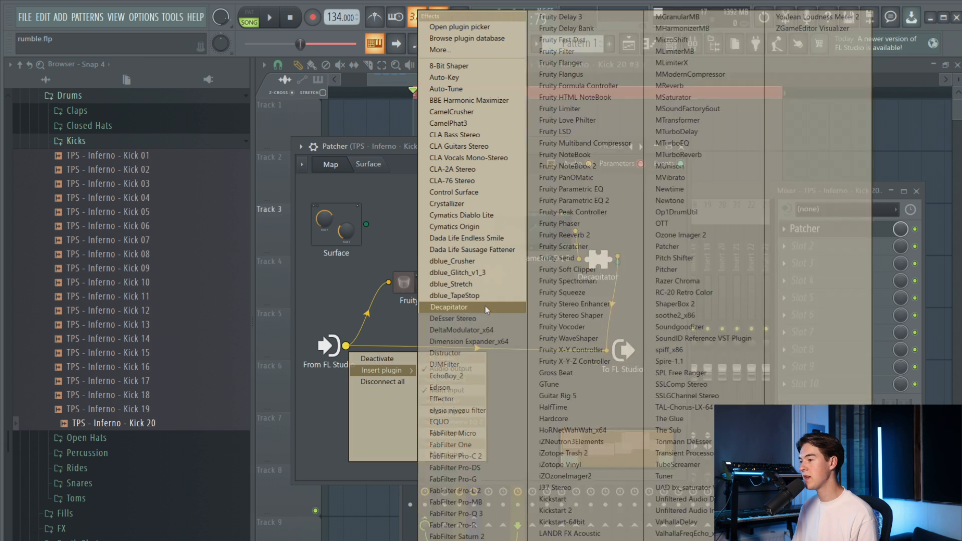
pyautogui.moveTo(376, 356); pyautogui.dragTo(451, 372)
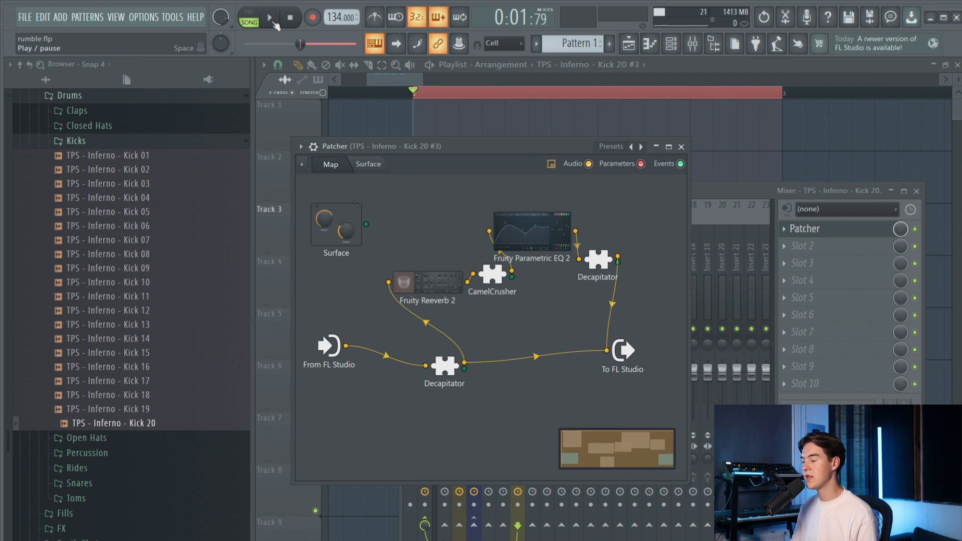
pyautogui.click(269, 18)
pyautogui.click(445, 366)
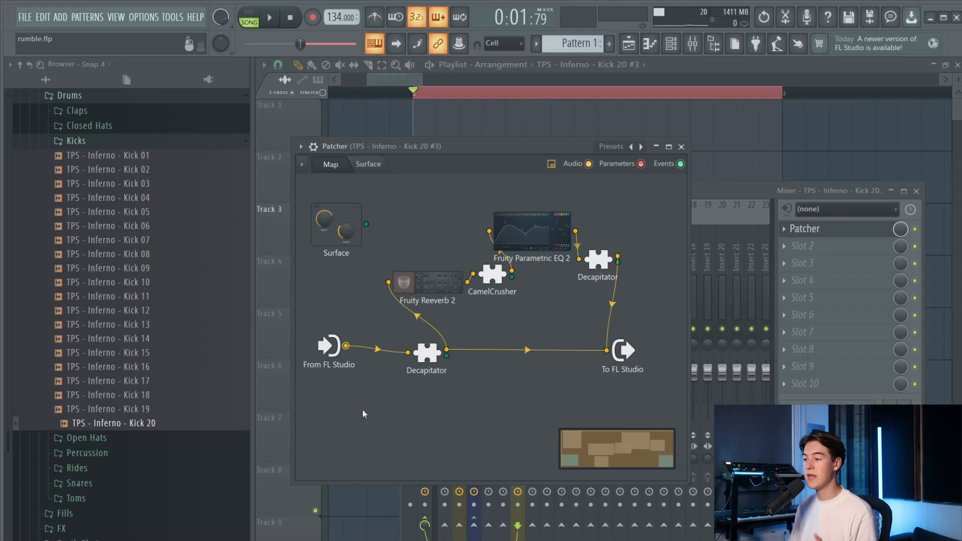
# Add a second CamelCrusher below the chain and wire it in parallel from From FL Studio to To FL Studio.
pyautogui.rightClick(363, 410)
pyautogui.moveTo(461, 429)
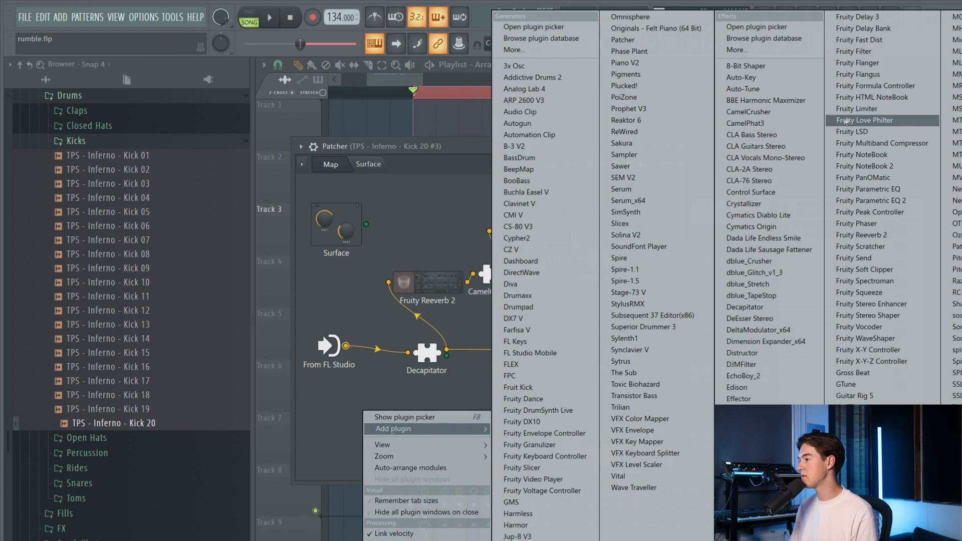
pyautogui.click(748, 112)
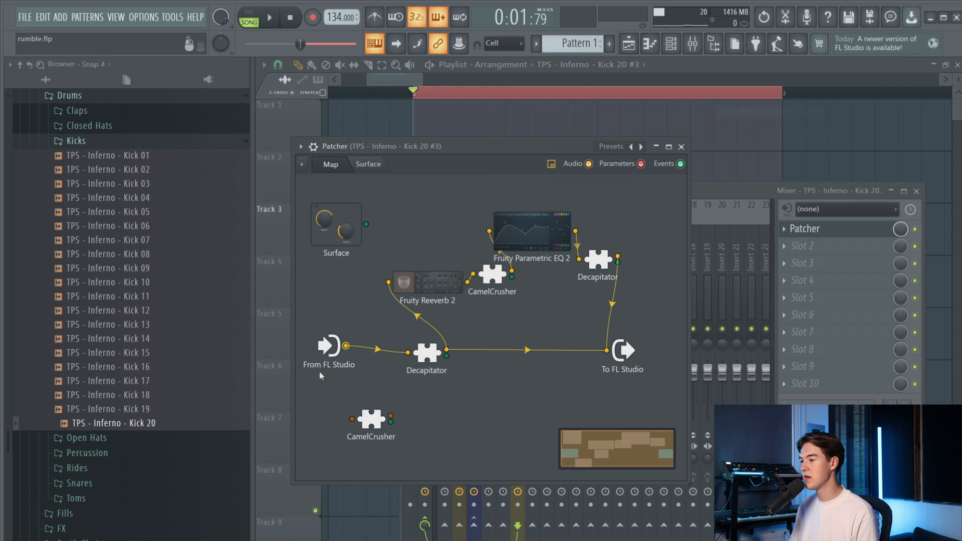
pyautogui.moveTo(373, 411); pyautogui.dragTo(606, 350)
pyautogui.press('space')
pyautogui.press('space')
# Insert Fruity Parametric EQ 2 after the parallel CamelCrusher with the Mastering 20Hz + 18kHz cut preset.
pyautogui.rightClick(441, 404)
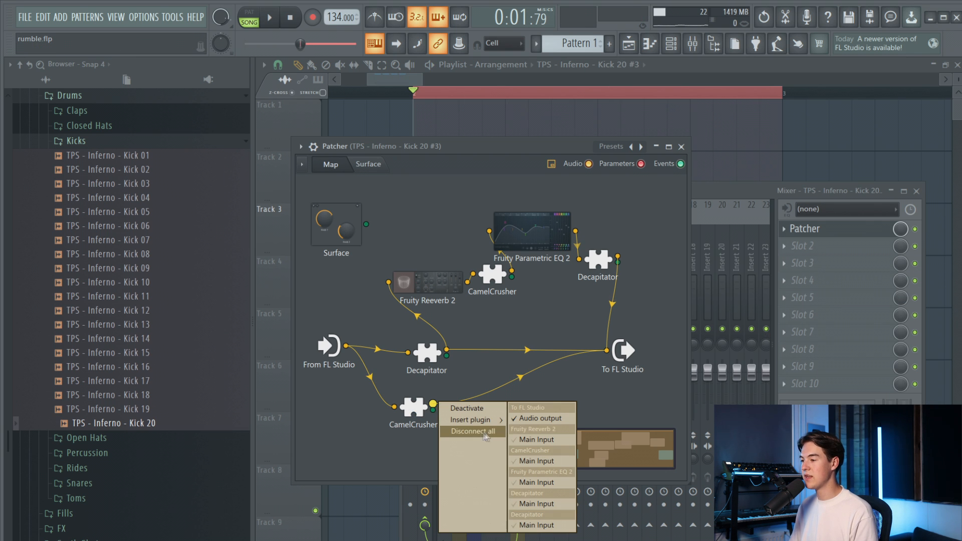
pyautogui.moveTo(471, 420)
pyautogui.click(718, 200)
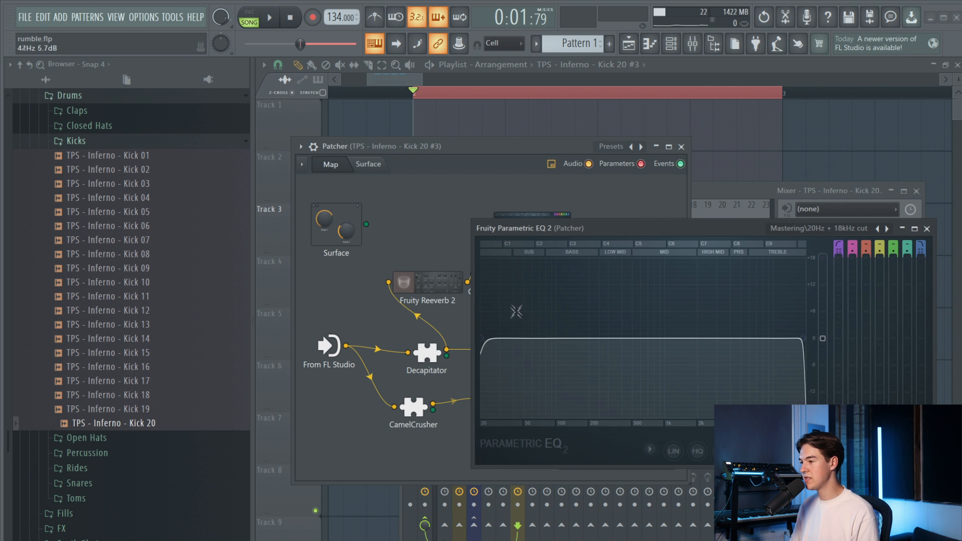
# Raise the EQ's band 1 high-pass cutoff to about 1514 Hz and lower its high-end cut while the loop plays.
pyautogui.press('space')
pyautogui.moveTo(493, 351); pyautogui.dragTo(671, 339)
pyautogui.moveTo(803, 339); pyautogui.dragTo(778, 338)
pyautogui.moveTo(674, 338); pyautogui.dragTo(684, 338)
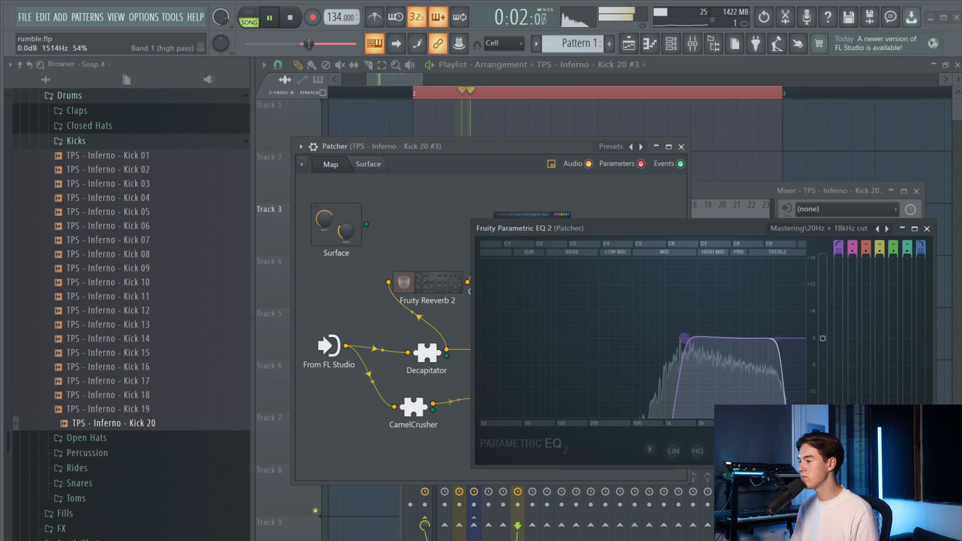
pyautogui.press('space')
pyautogui.press('Escape')
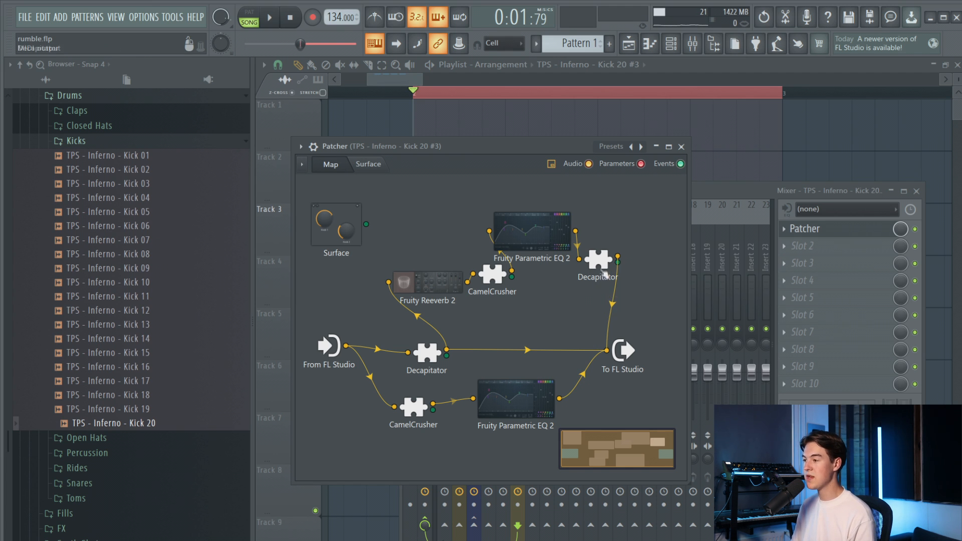
# Move the Decapitator at the end of the reverb chain up, insert Fruity Limiter after it, and place the Limiter's node below.
pyautogui.moveTo(599, 259); pyautogui.dragTo(601, 244)
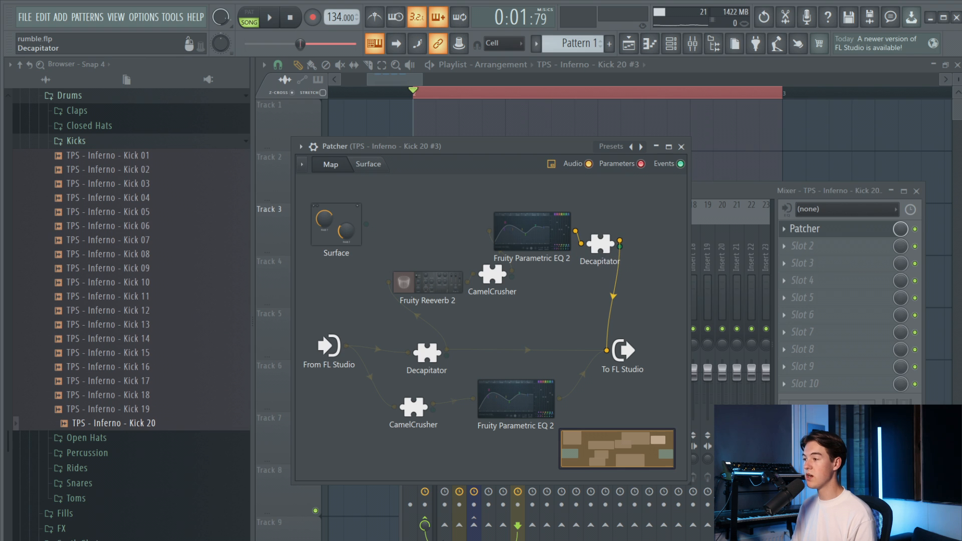
pyautogui.rightClick(621, 243)
pyautogui.moveTo(654, 259)
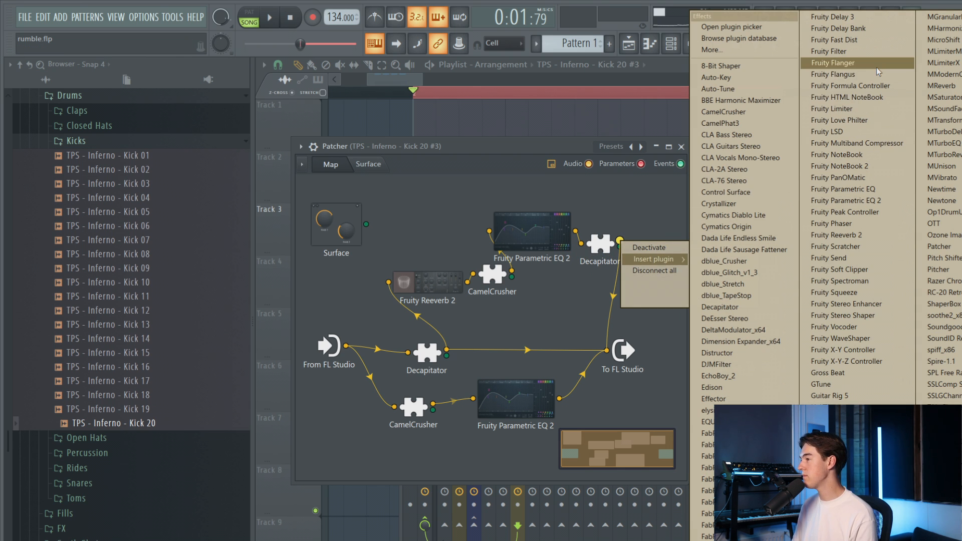
pyautogui.click(852, 108)
pyautogui.moveTo(371, 420); pyautogui.dragTo(638, 297)
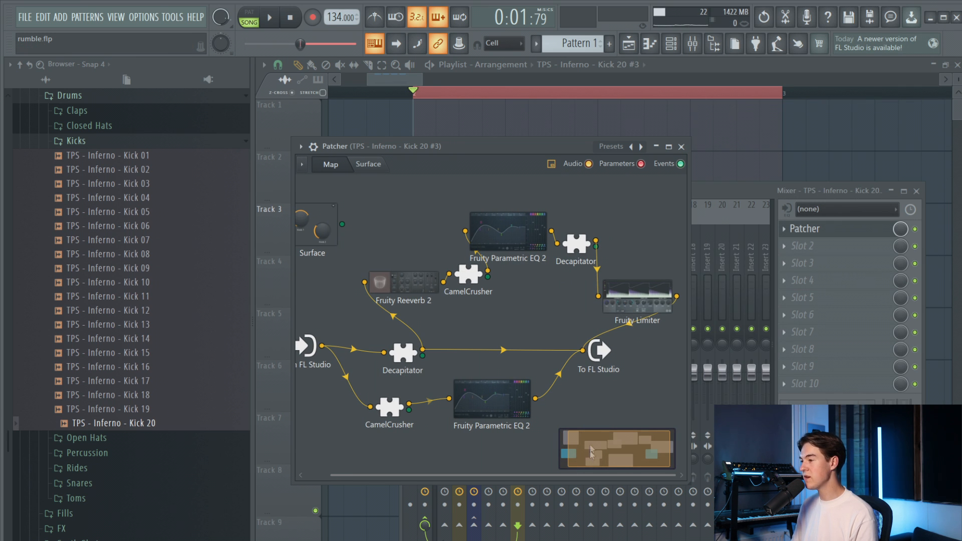
# Enable a sidechain input on Fruity Limiter's node and route the From FL Studio audio into it.
pyautogui.doubleClick(657, 300)
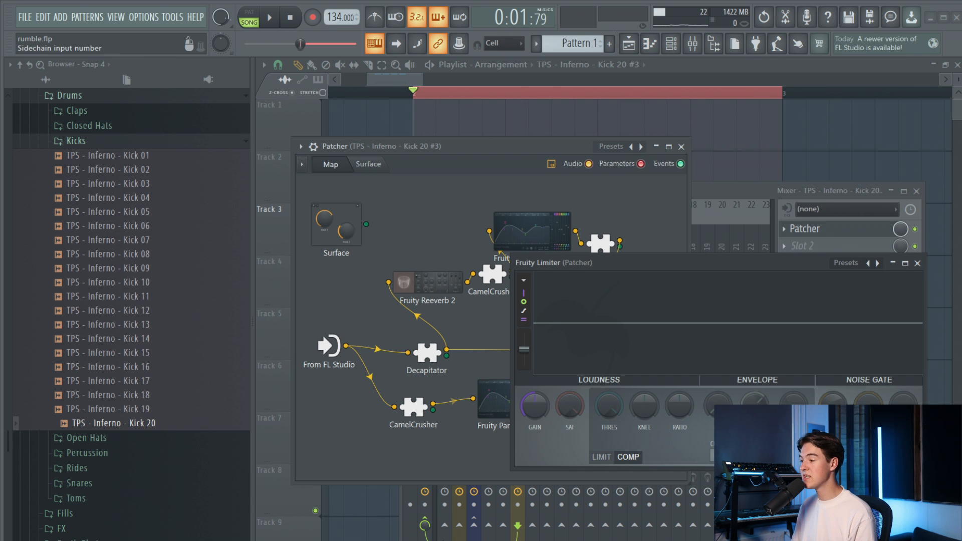
pyautogui.click(918, 264)
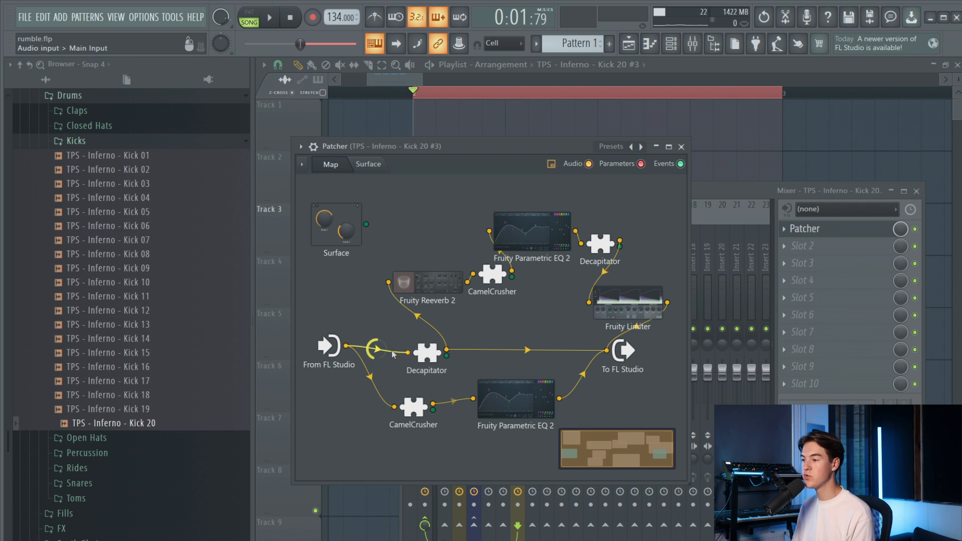
pyautogui.rightClick(620, 308)
pyautogui.moveTo(688, 369)
pyautogui.moveTo(740, 366)
pyautogui.click(822, 401)
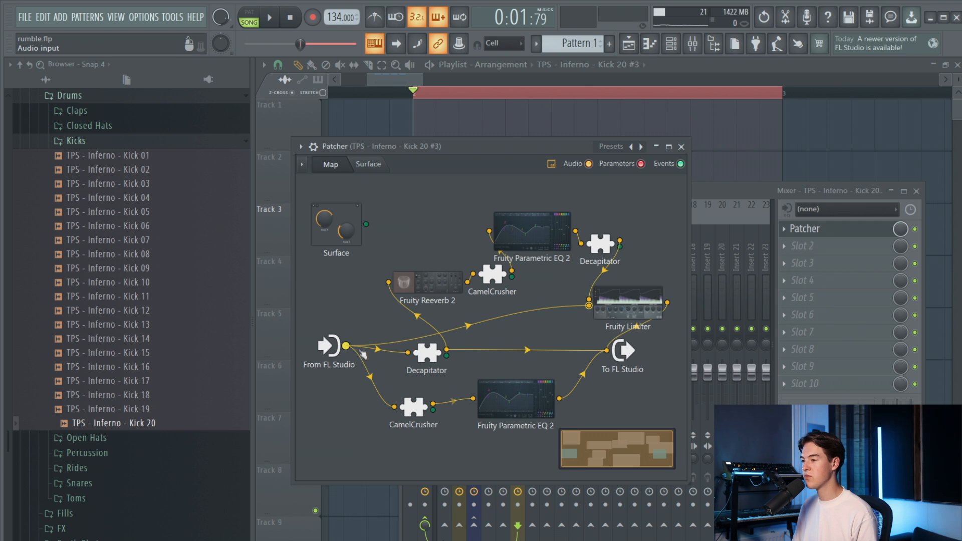
# Lower Fruity Limiter's compressor threshold to about -21.8 dB and raise its ratio while the loop plays.
pyautogui.doubleClick(616, 317)
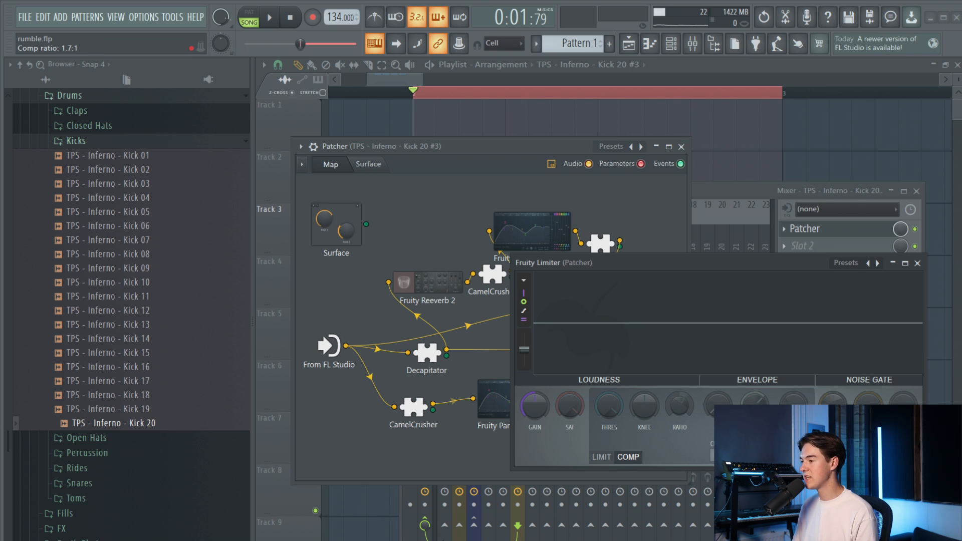
pyautogui.moveTo(617, 411); pyautogui.dragTo(618, 447)
pyautogui.press('space')
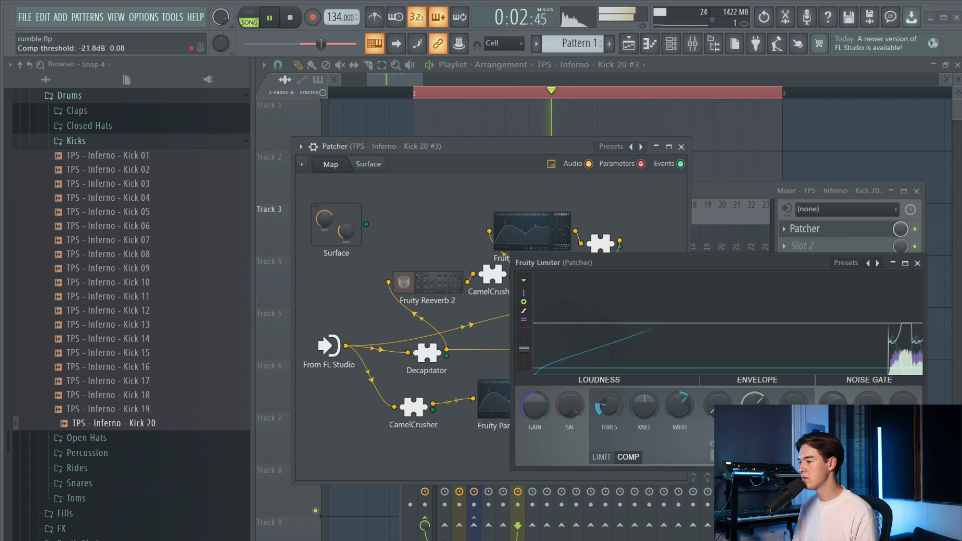